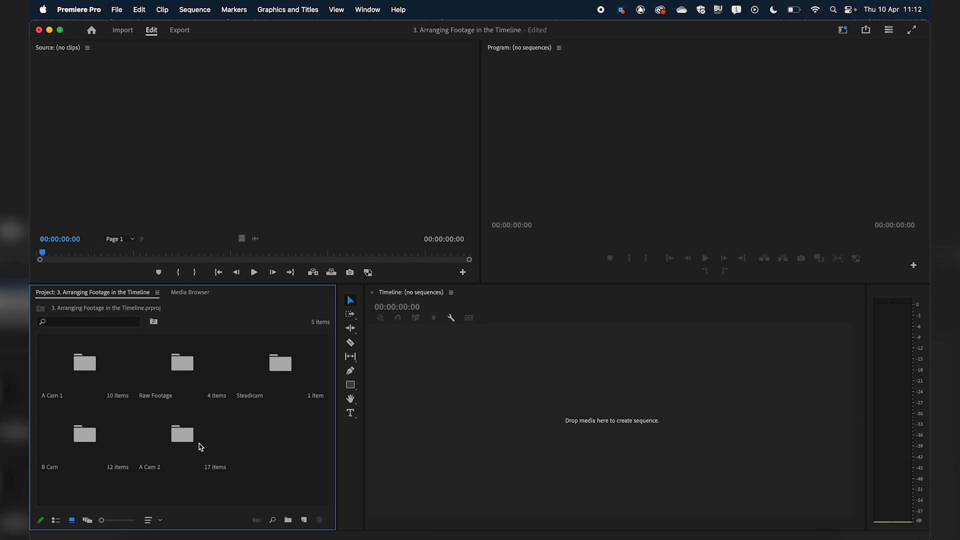
Browse the Raw Footage, B Cam, A Cam 1 and A Cam 2 bins, returning to the project's top level after each
double_click(186, 370)
left_click(112, 293)
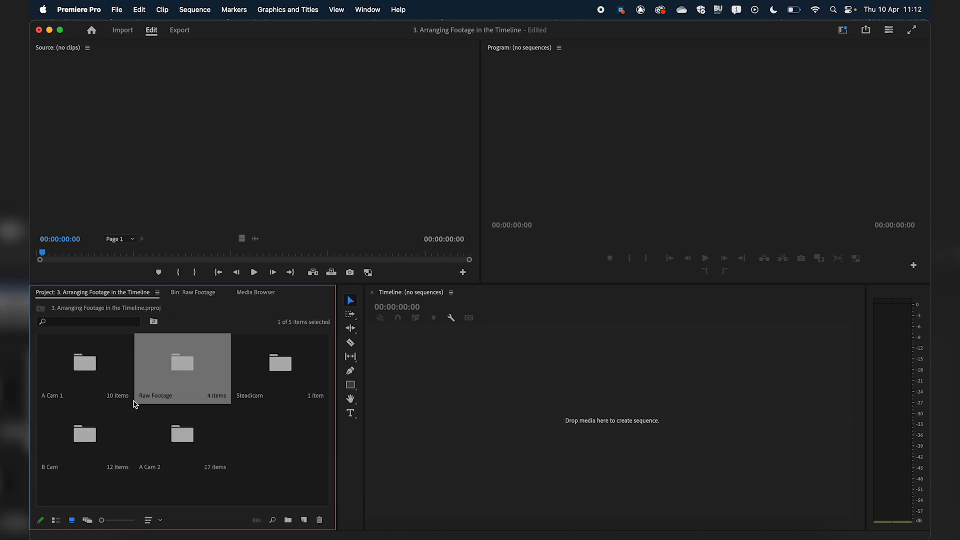
double_click(83, 433)
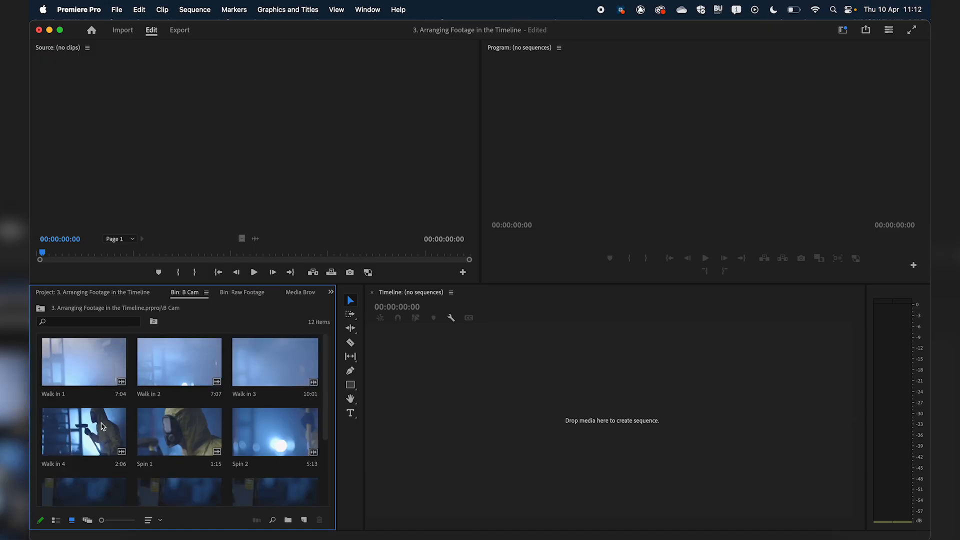
left_click(104, 292)
double_click(95, 346)
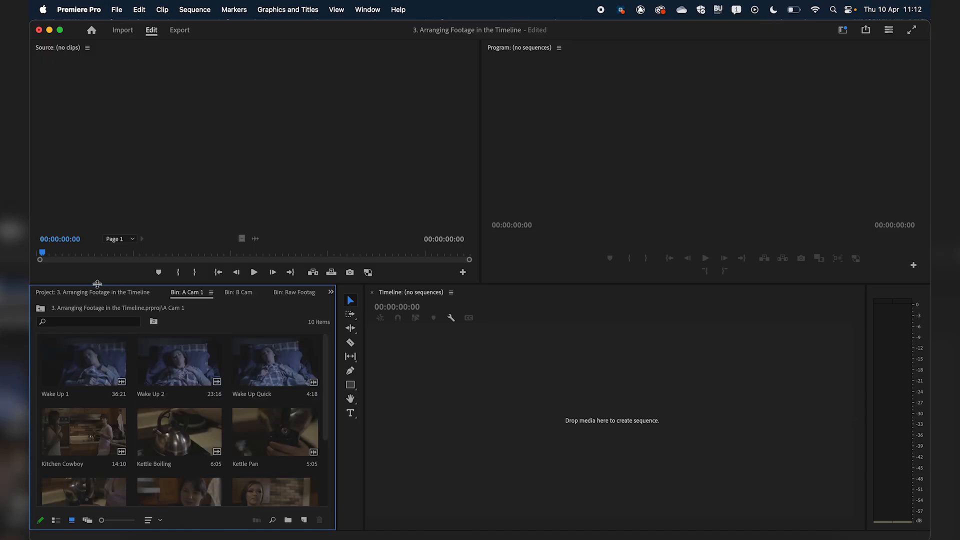
left_click(97, 292)
left_click(202, 453)
double_click(202, 453)
left_click(140, 294)
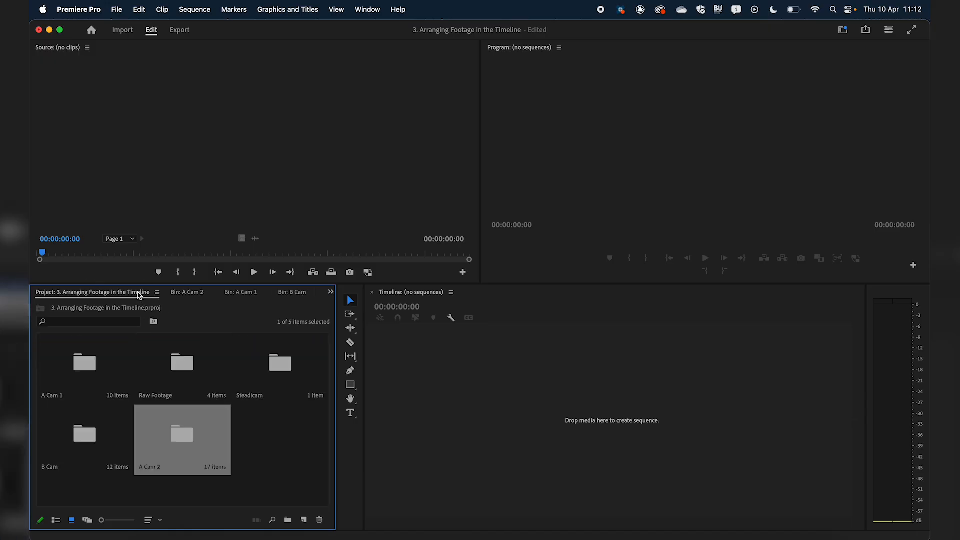
left_click(288, 466)
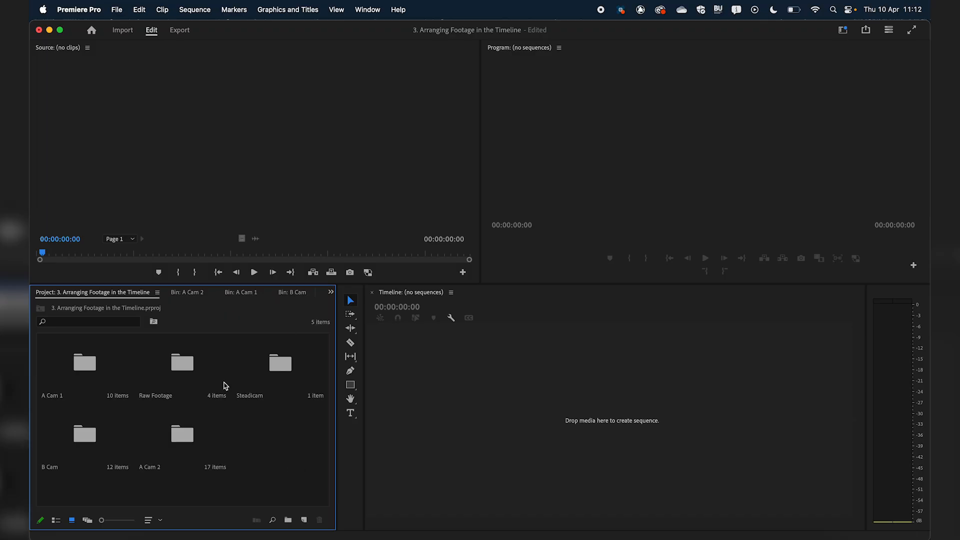
Review the Raw Footage clips and go back through the open camera bins to the project's top level
double_click(195, 368)
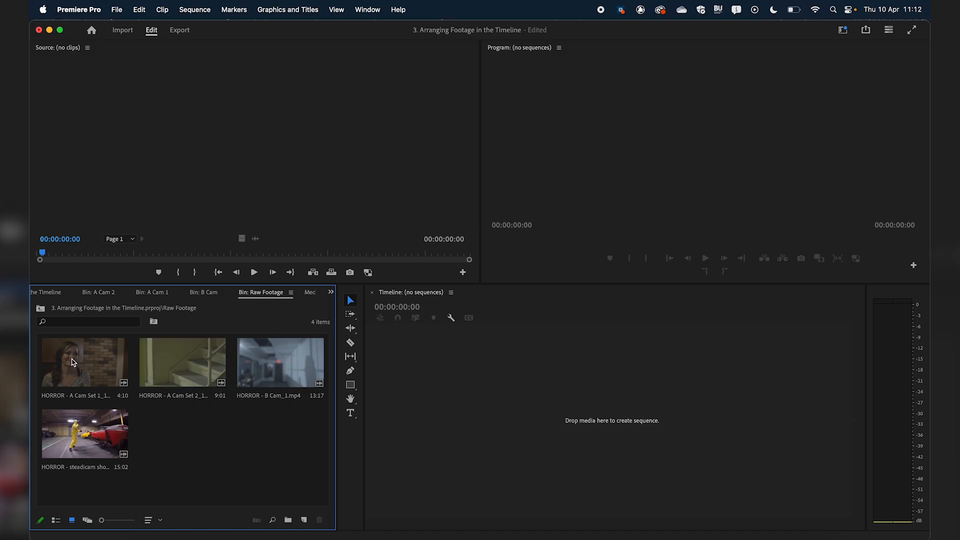
left_click(201, 294)
left_click(163, 293)
left_click(102, 294)
left_click(50, 293)
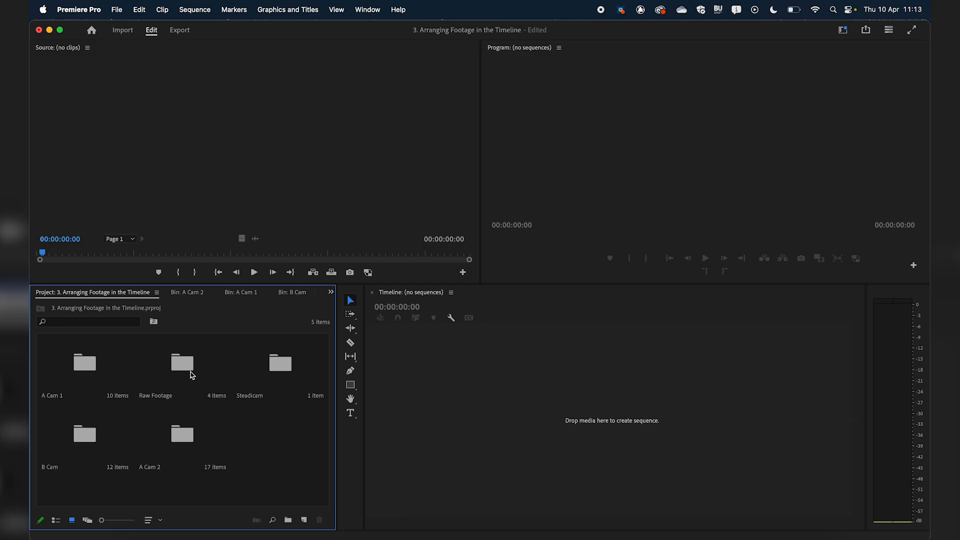
Create a new sequence from the Wake Up 1 clip in the A Cam 1 bin
double_click(88, 381)
left_click_drag(75, 375, 607, 421)
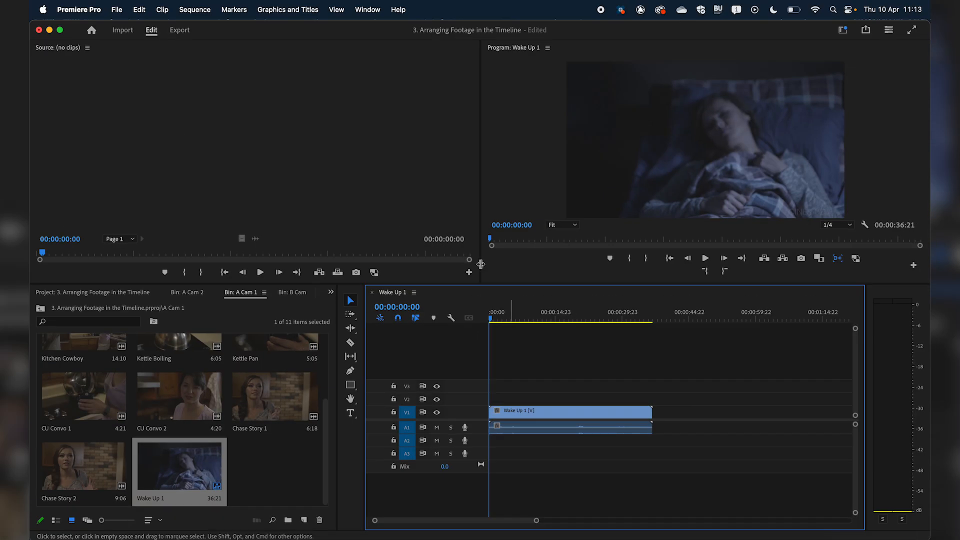
Set the frame size to 1920 horizontal by 1080 vertical in the Wake Up 1 sequence settings
left_click(195, 10)
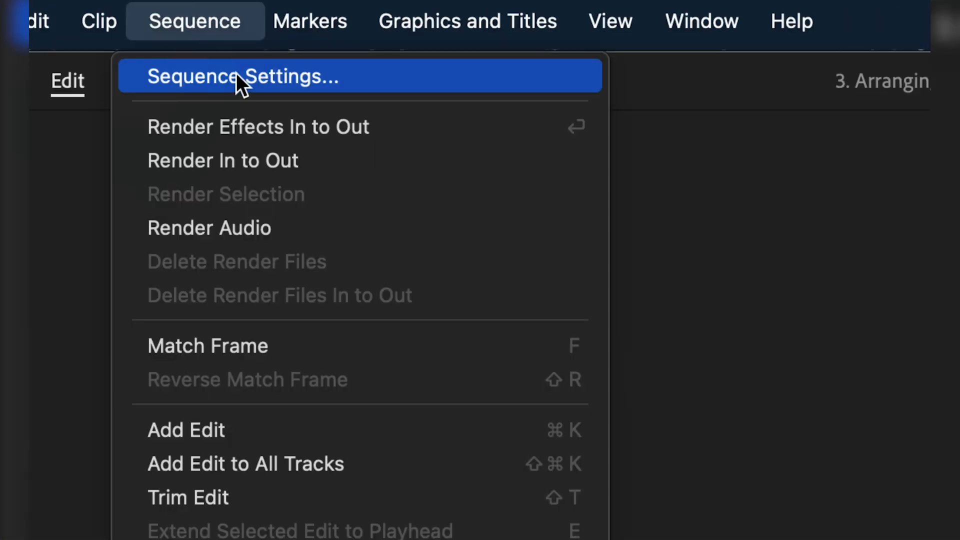
left_click(236, 73)
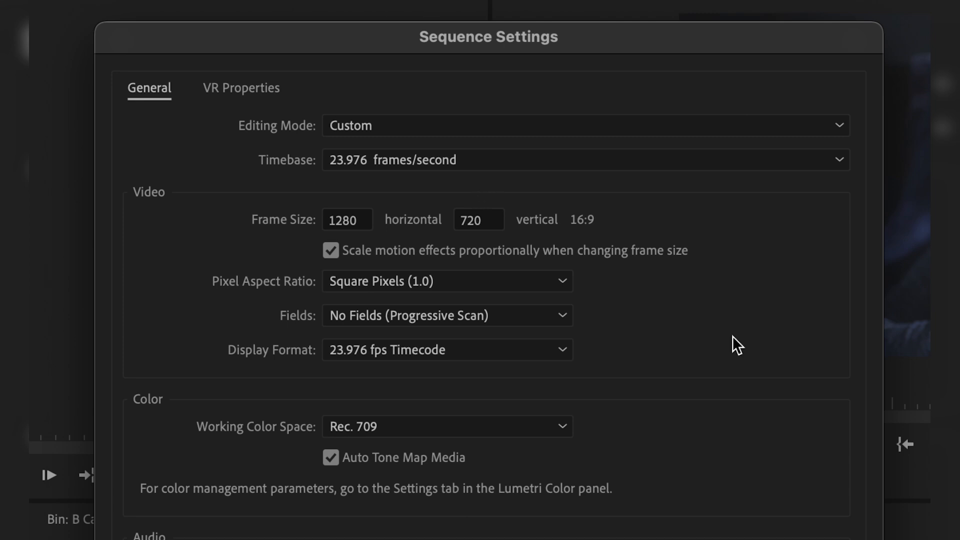
left_click(358, 221)
type("1920")
key("Tab")
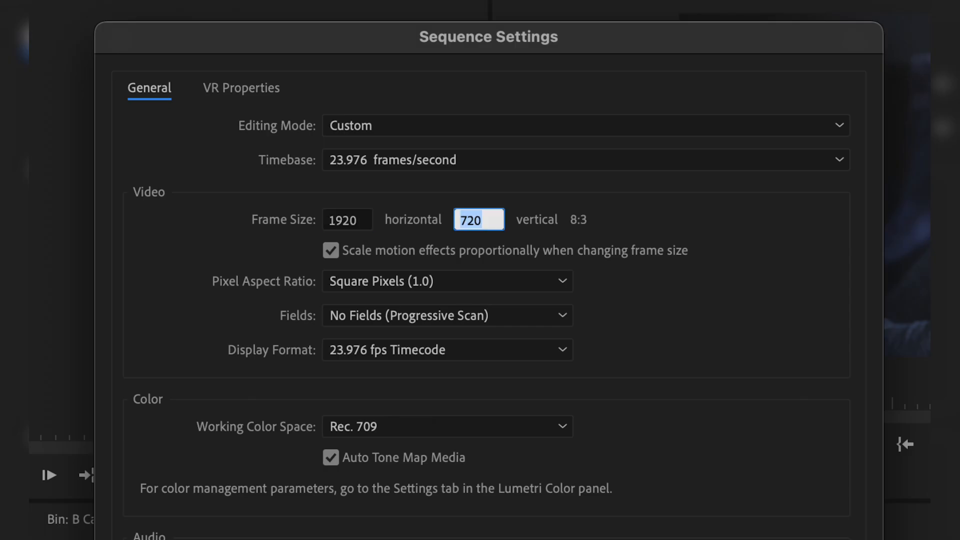
type("1080")
left_click(665, 223)
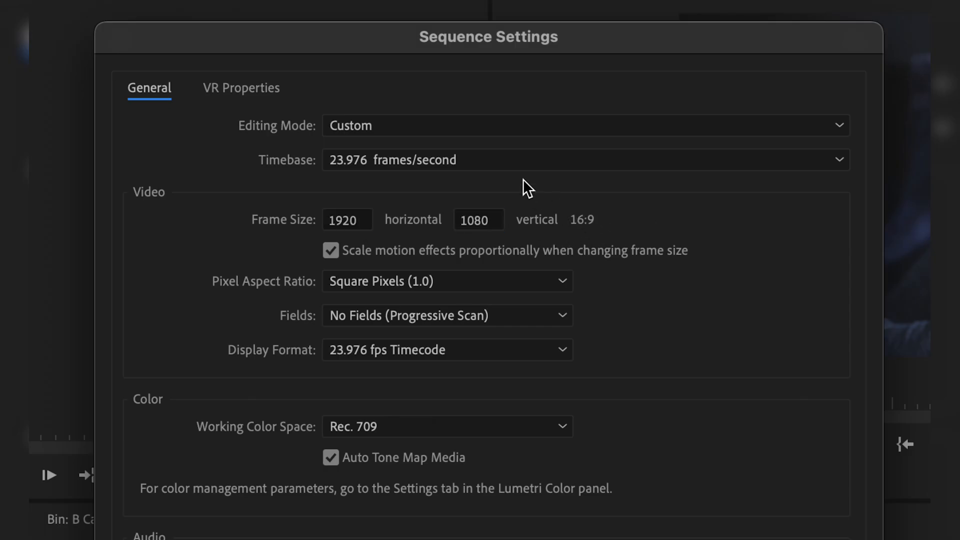
Try the AVC-Intra 100 1080i editing mode and switch the sequence back to Custom
left_click(498, 128)
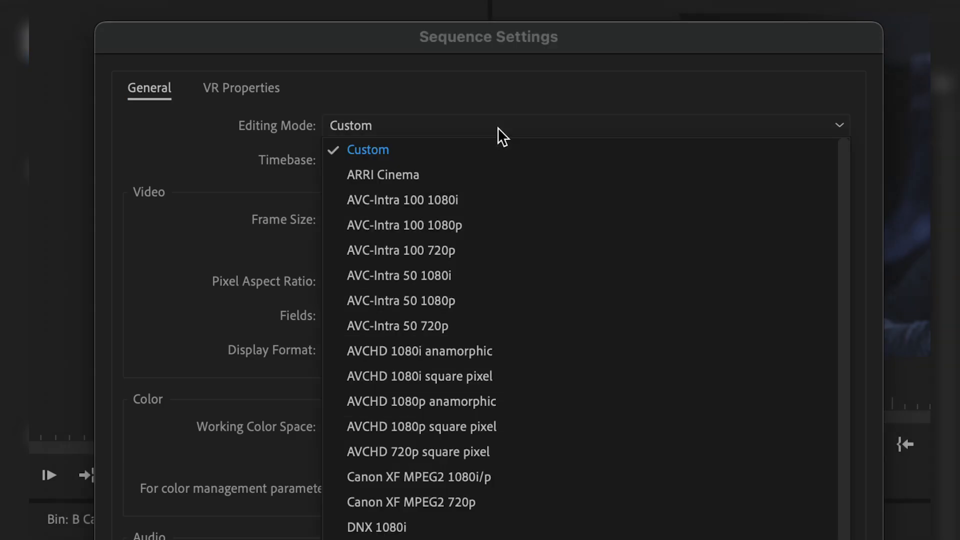
left_click(501, 199)
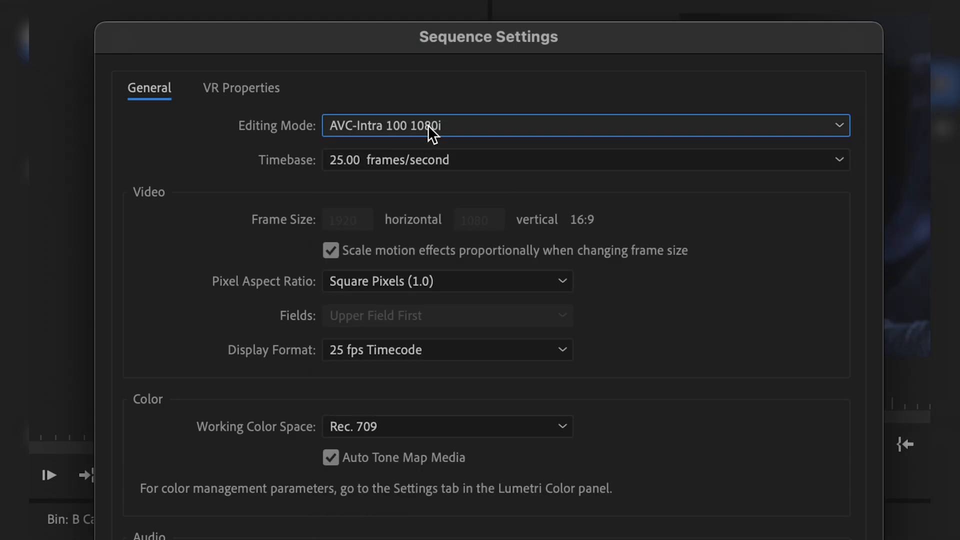
left_click(484, 132)
left_click(363, 151)
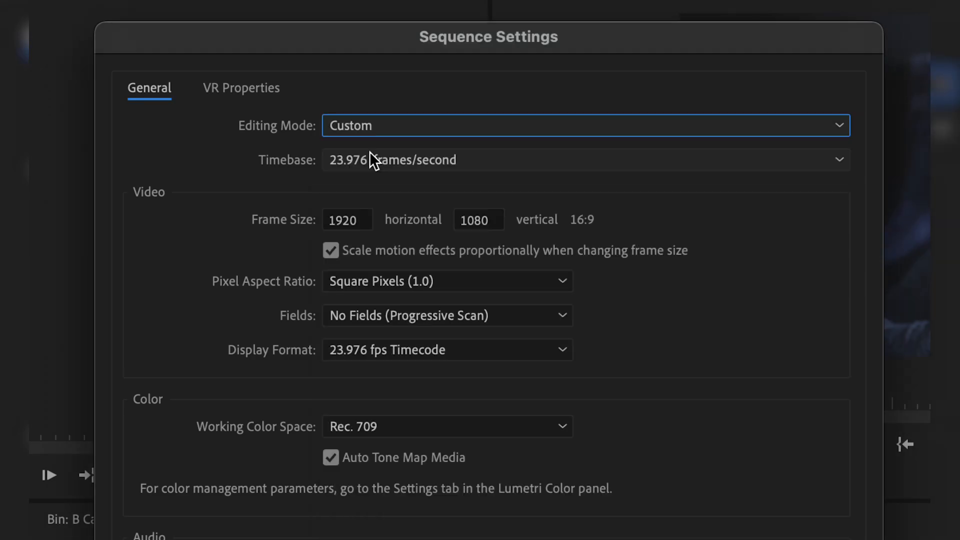
Set the sequence timebase to 25.00 frames/second, keep Rec. 709 as working color space, and apply the settings
left_click(386, 159)
left_click(414, 329)
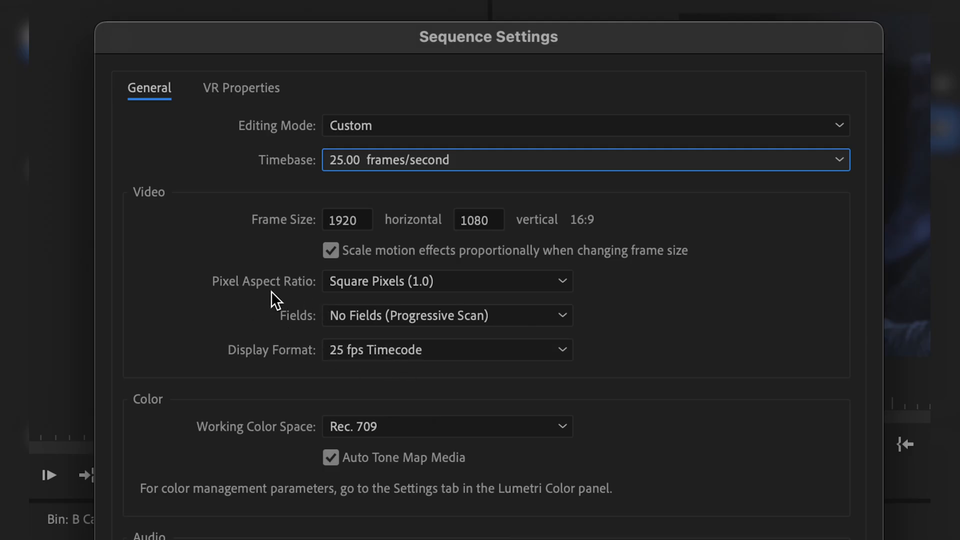
left_click(397, 426)
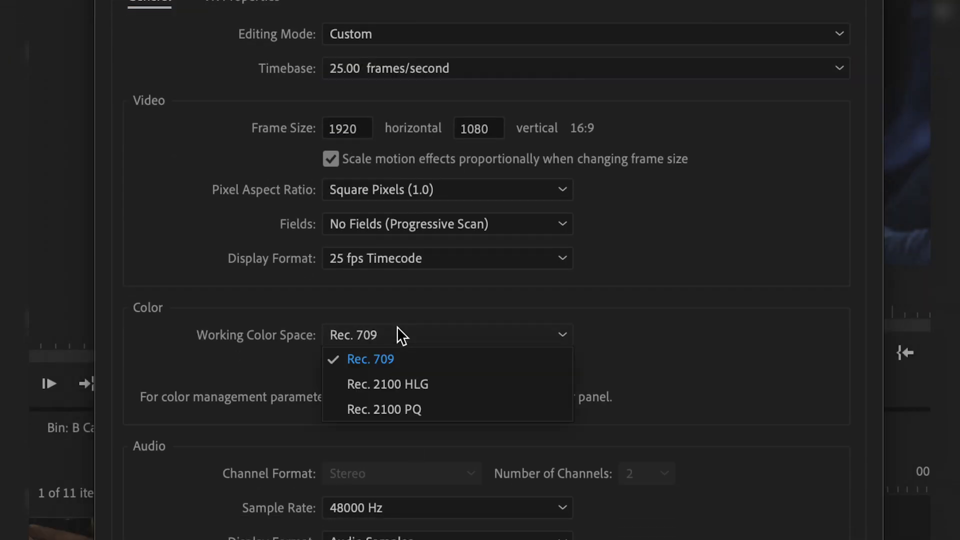
left_click(406, 451)
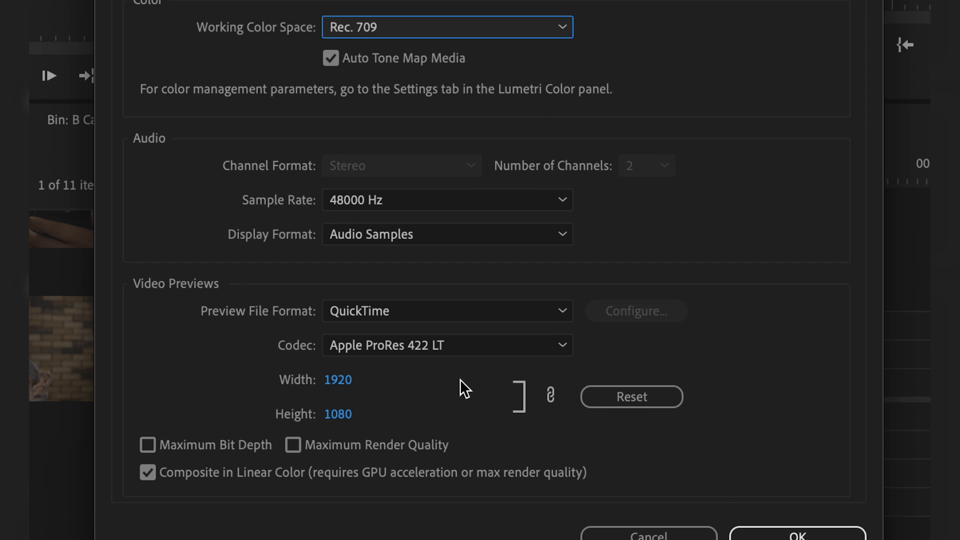
left_click(799, 534)
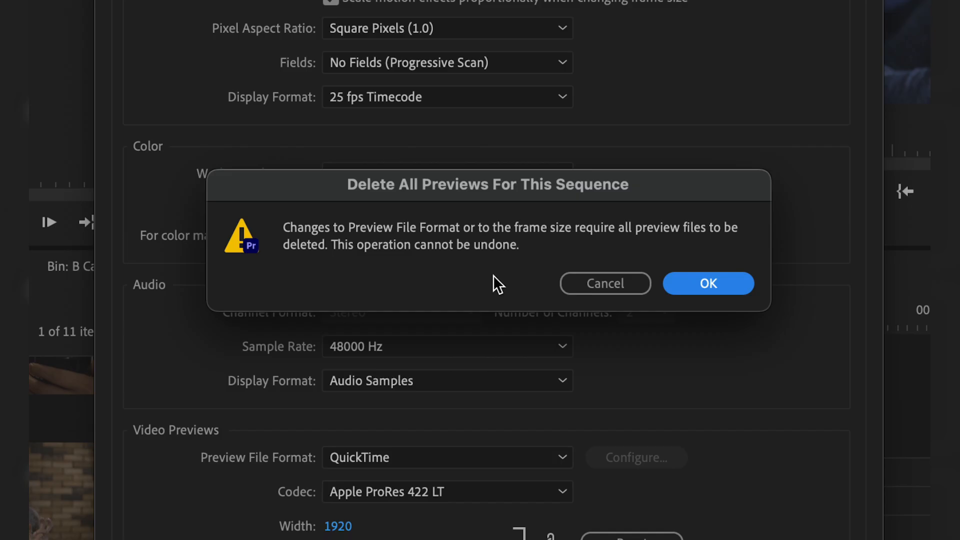
left_click(719, 280)
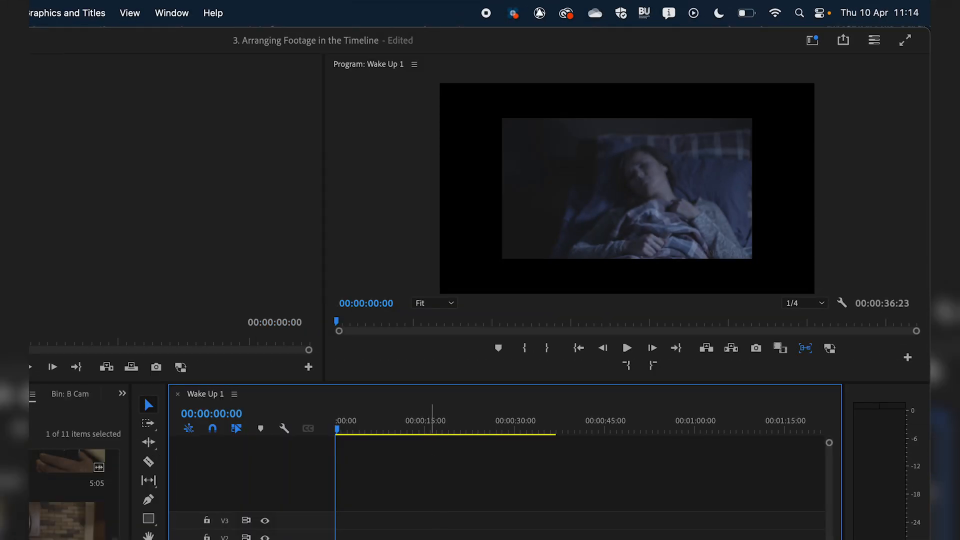
Show the Effect Controls and enlarge the Wake Up 1 clip to a scale of about 234
left_click(186, 10)
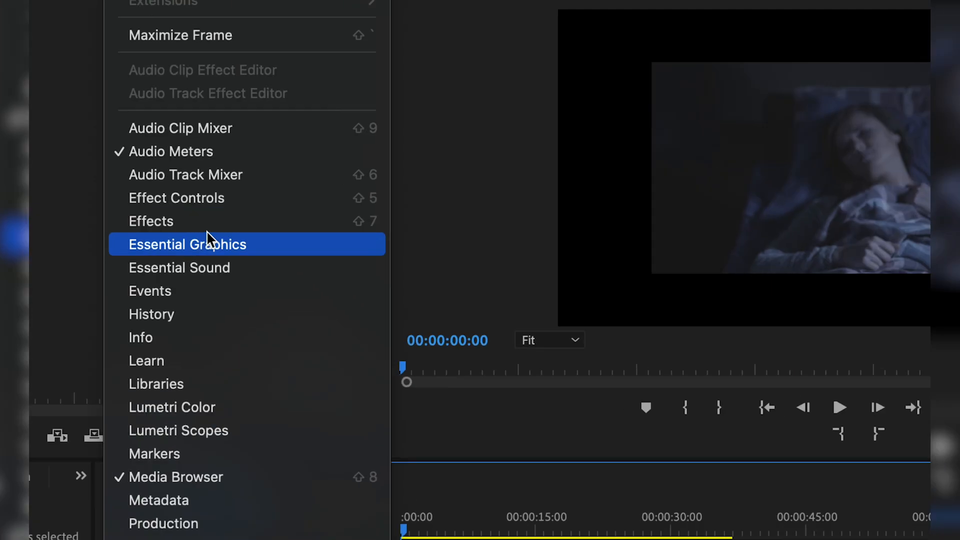
left_click(203, 198)
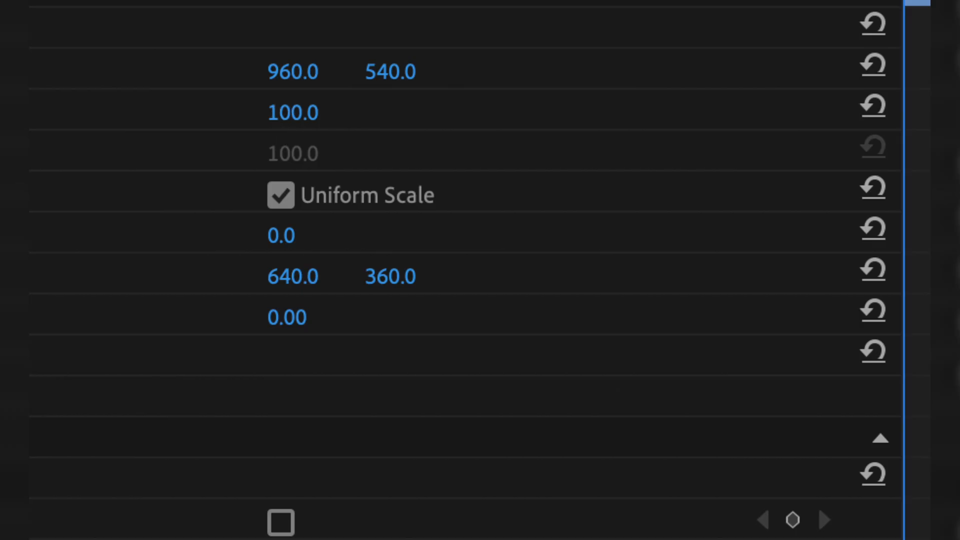
left_click_drag(294, 113, 230, 126)
left_click_drag(322, 113, 361, 114)
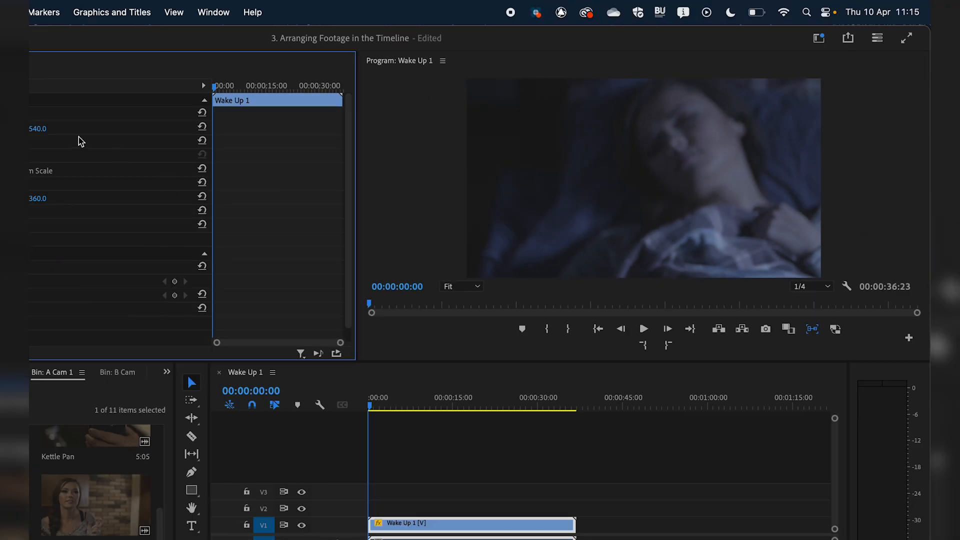
mouse_move(80, 142)
left_mouse_down()
mouse_move(37, 142)
mouse_move(86, 142)
left_mouse_up()
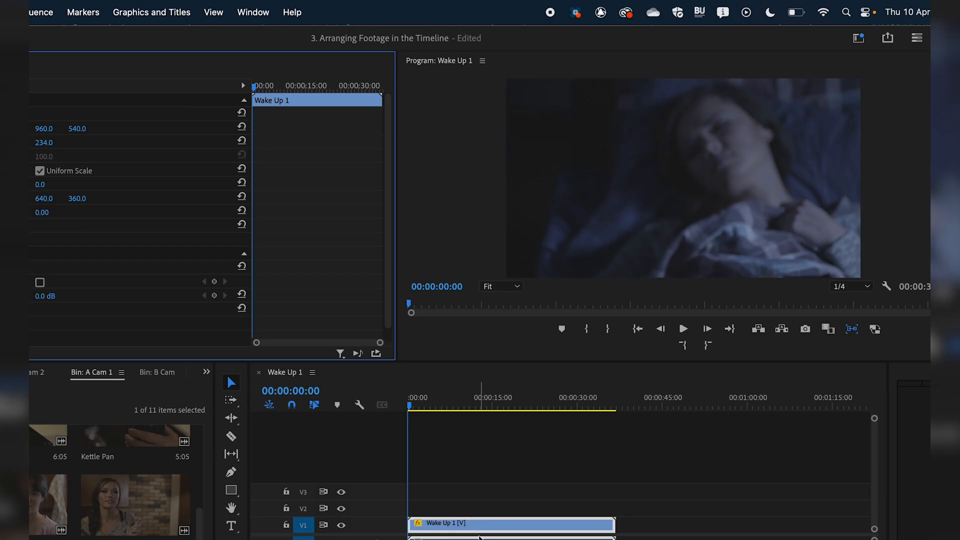
Apply Scale to Frame Size to the Wake Up 1 timeline clip and reduce its scale to 102
right_click(465, 525)
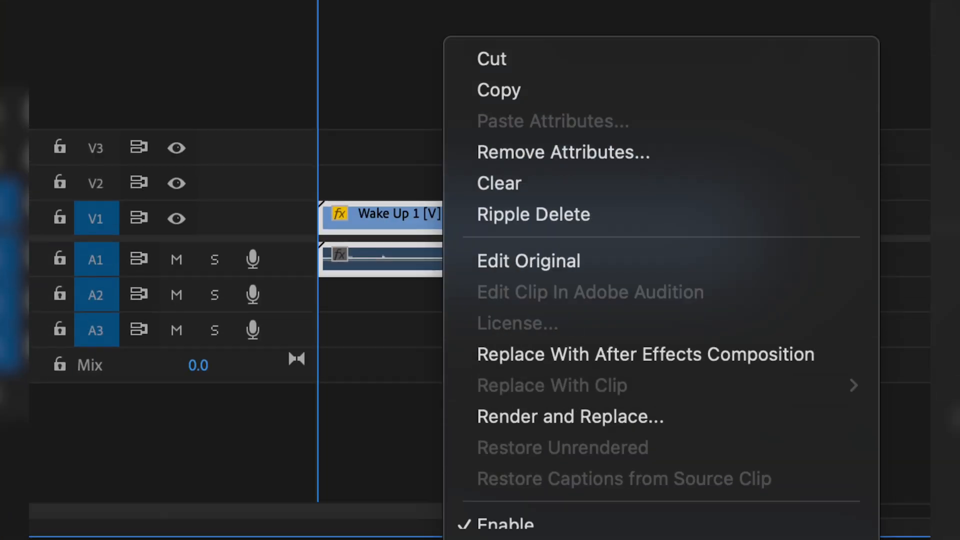
scroll(583, 396, "down", 10)
scroll(581, 388, "down", 5)
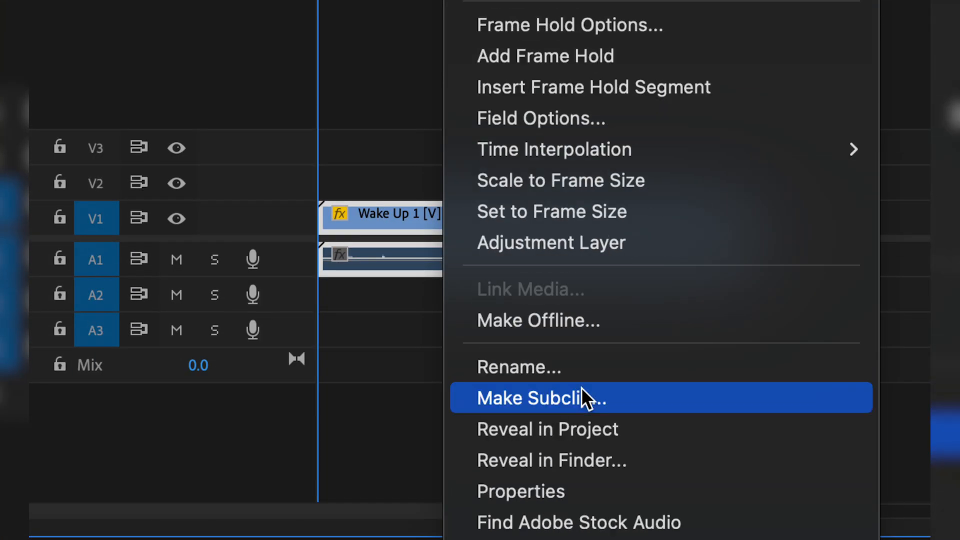
left_click(566, 180)
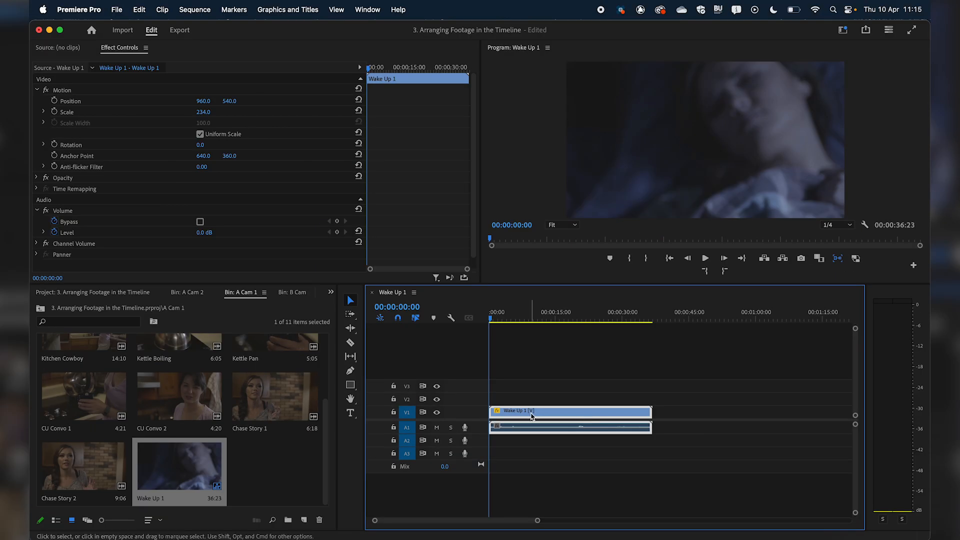
left_click_drag(203, 112, 137, 112)
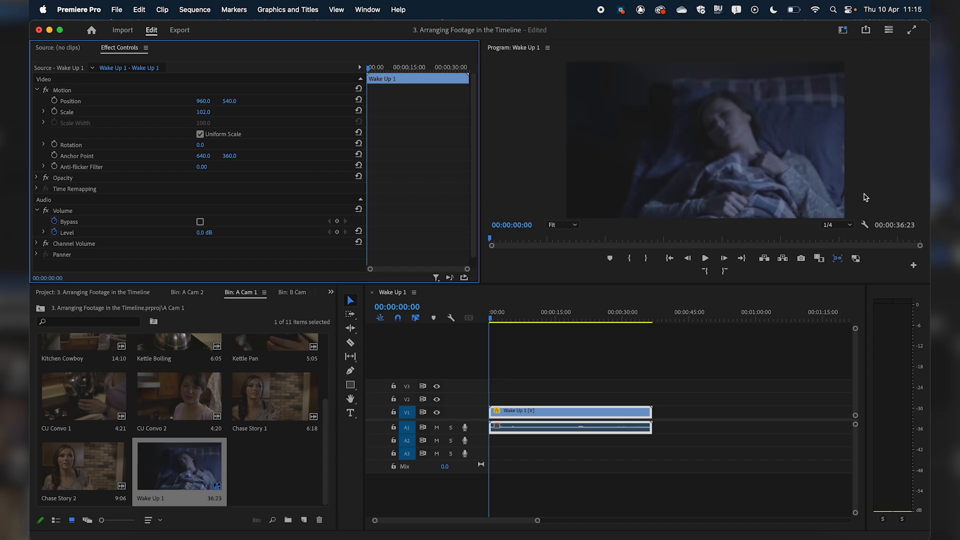
Move the playhead to 00:00:14:05 and close the Wake Up 1 sequence
left_click_drag(507, 313, 552, 320)
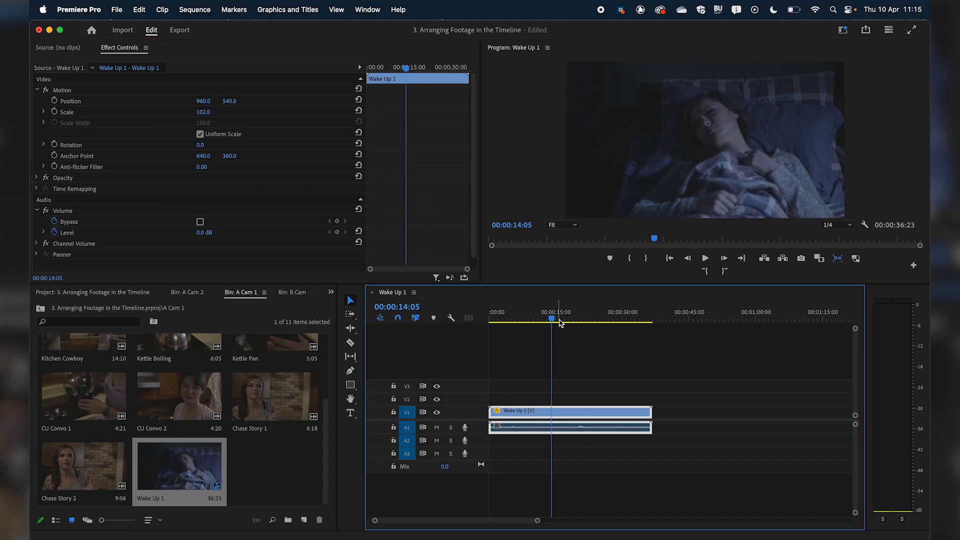
left_click(373, 293)
left_click(282, 465)
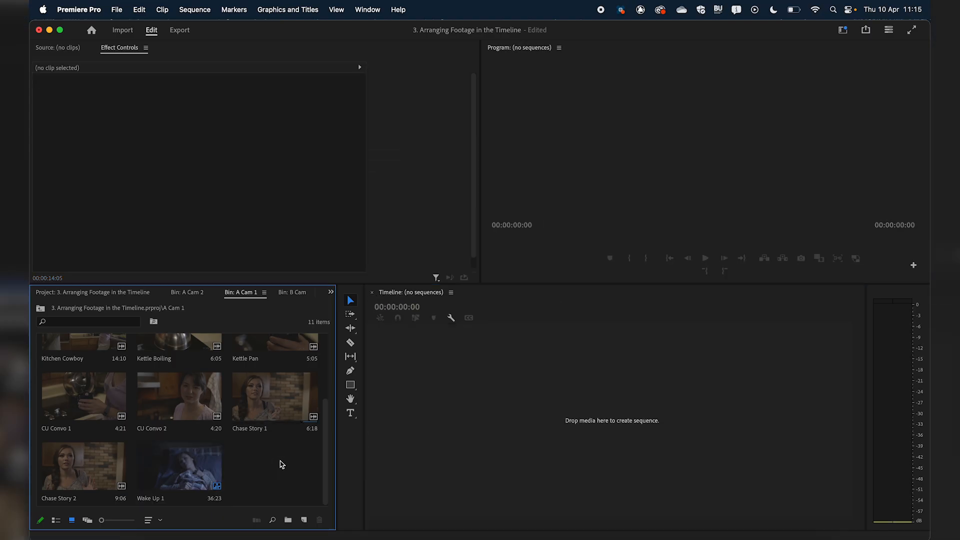
Create a new bin named Sequences at the project's top level
left_click(137, 293)
left_click(291, 452)
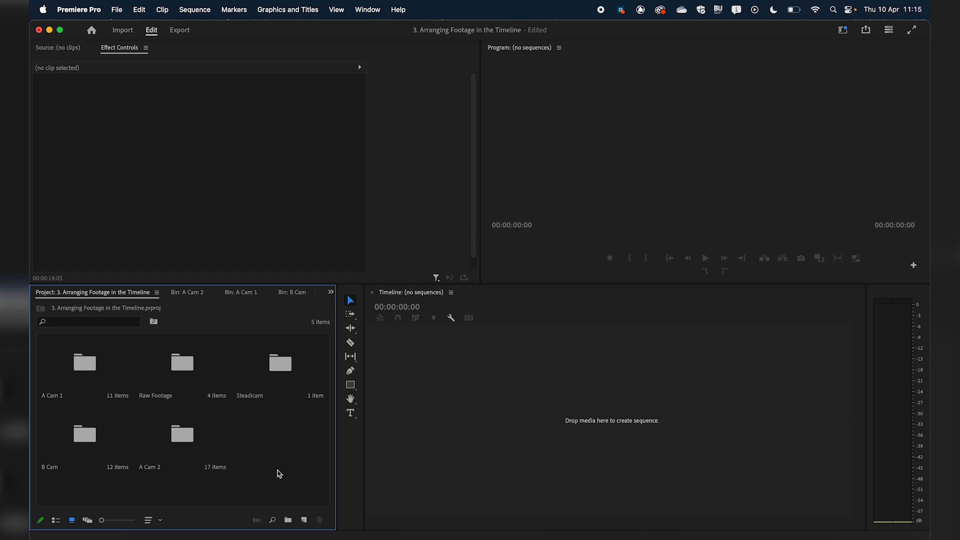
left_click(288, 520)
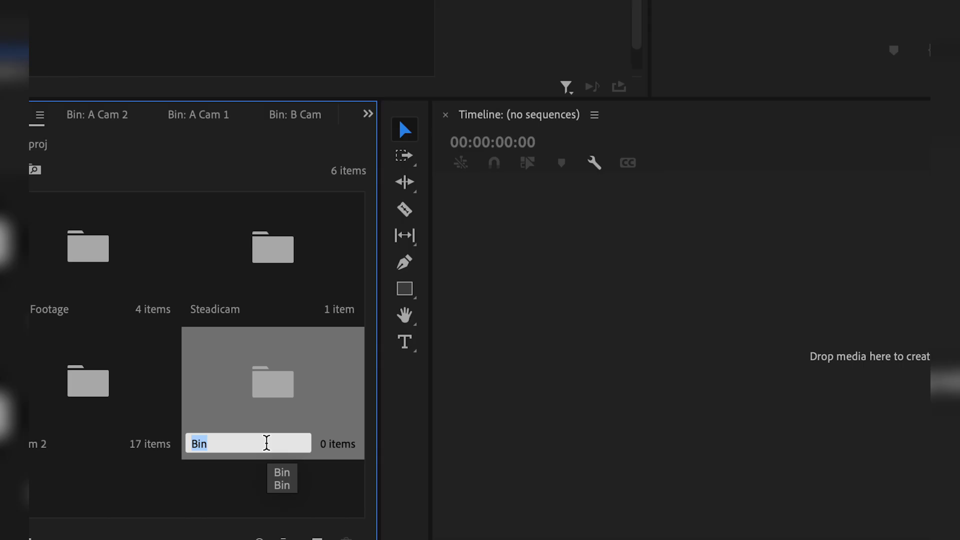
type("Sequences")
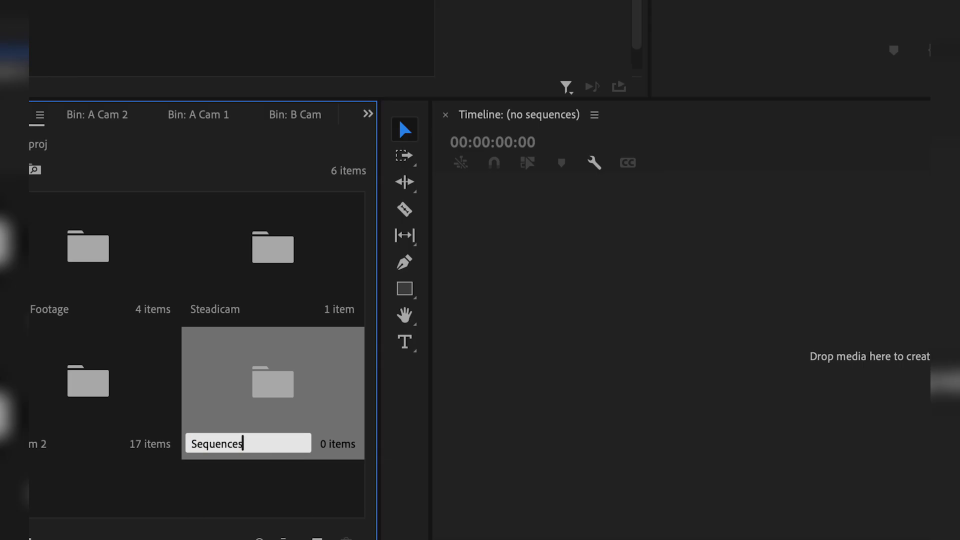
key("Return")
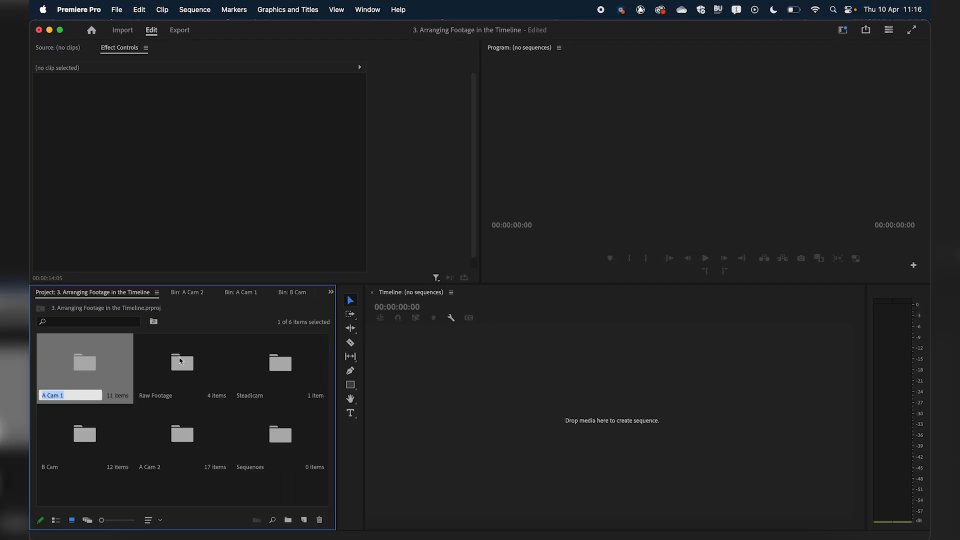
Reopen the Wake Up 1 sequence from the A Cam 1 bin in the timeline and close it again
left_click(508, 435)
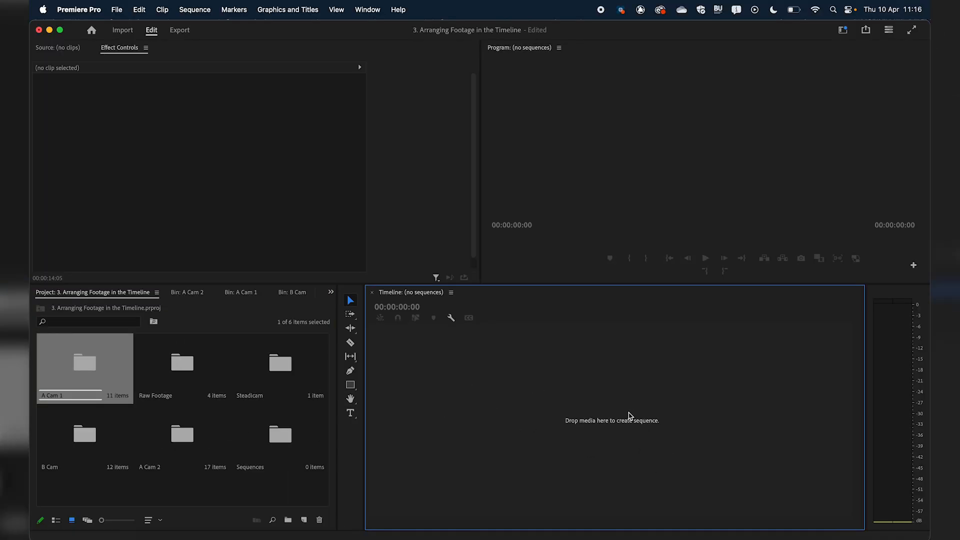
double_click(76, 371)
left_click_drag(178, 467, 478, 355)
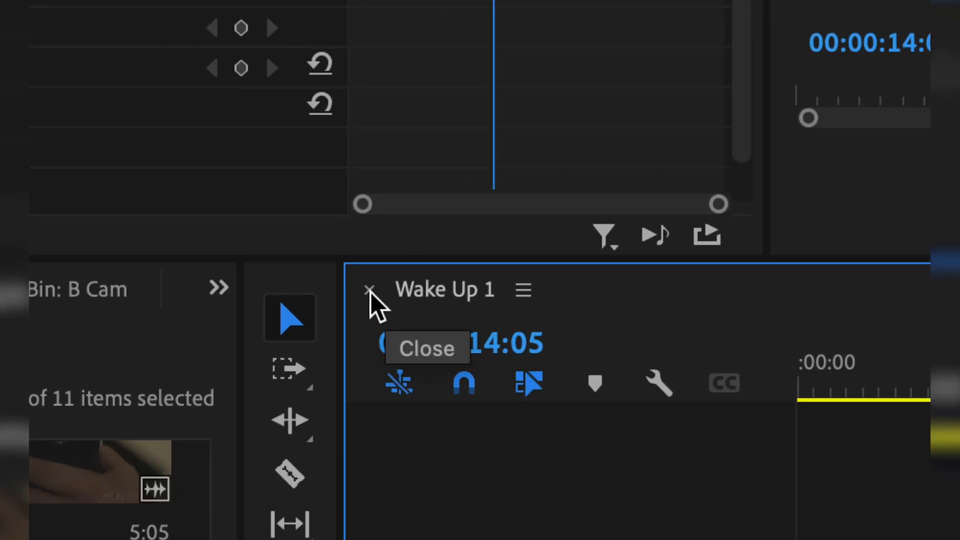
left_click(369, 290)
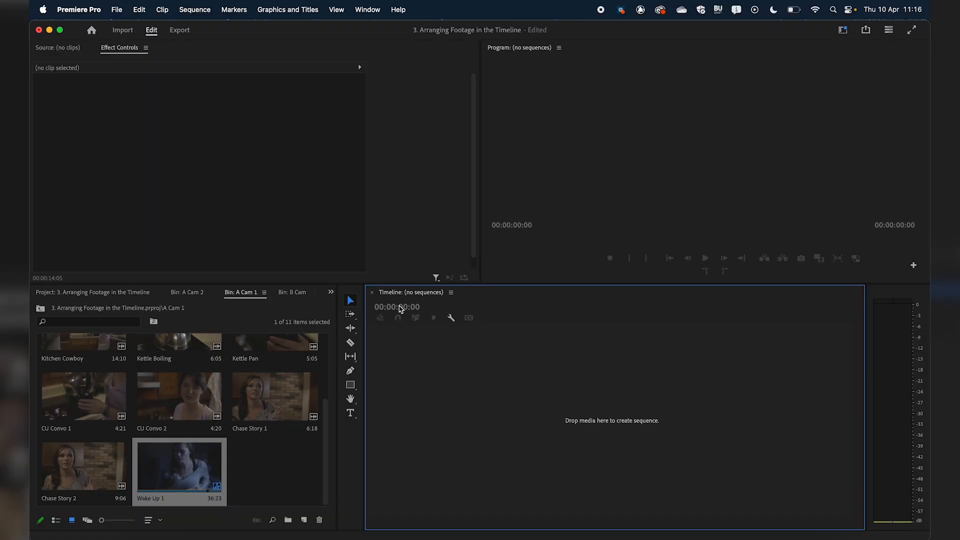
Compare the Wake Up 1 clip with the Wake Up 1 sequence in the A Cam 1 bin, opening the sequence and scrubbing its playhead
left_click(289, 452)
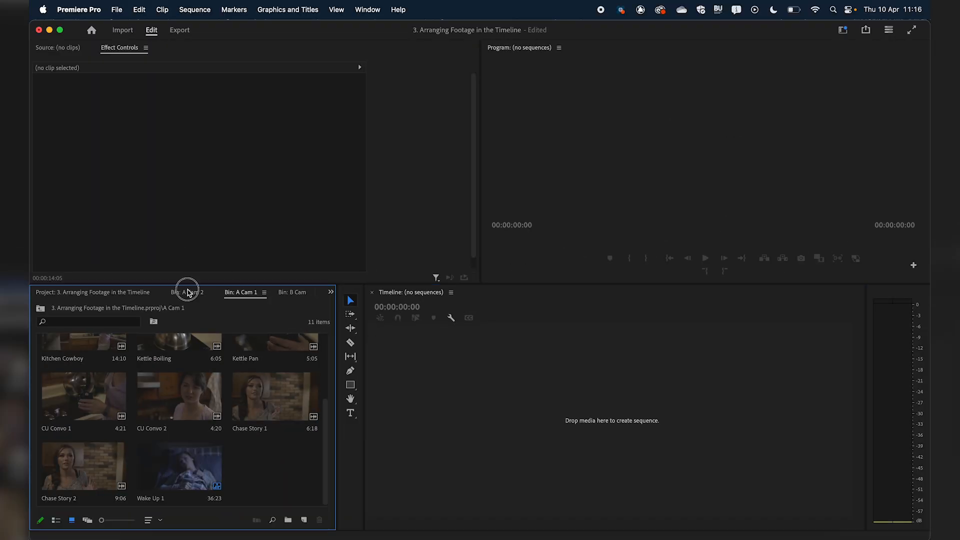
left_click(129, 293)
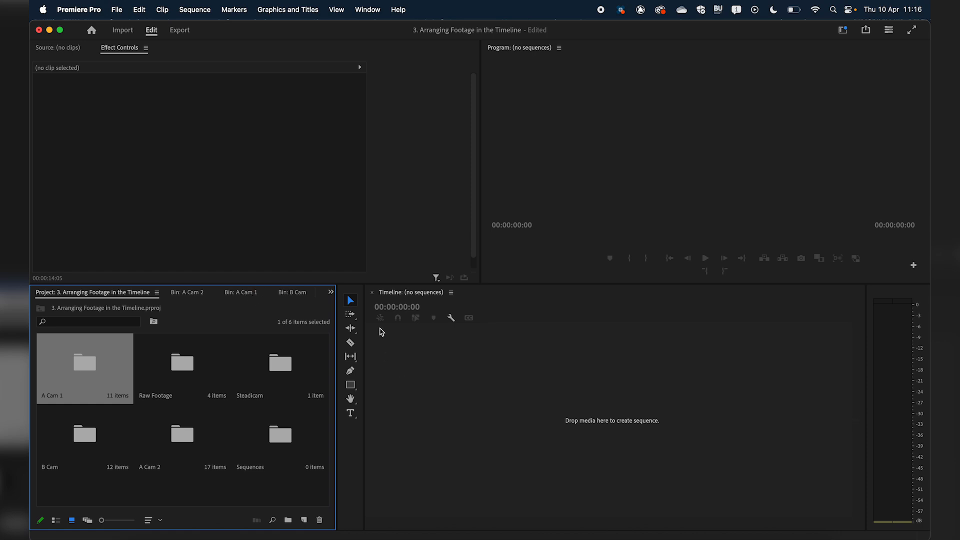
left_click(243, 293)
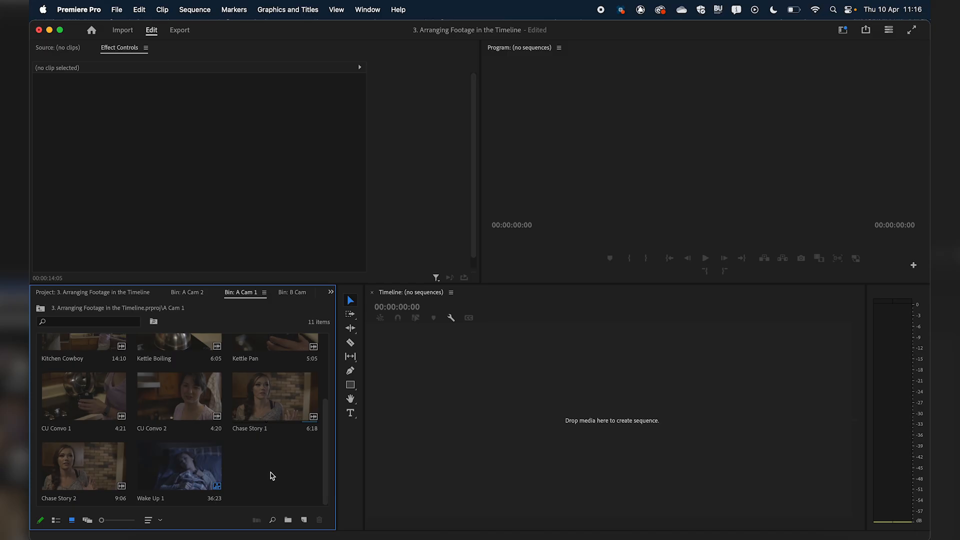
scroll(303, 457, "up", 3)
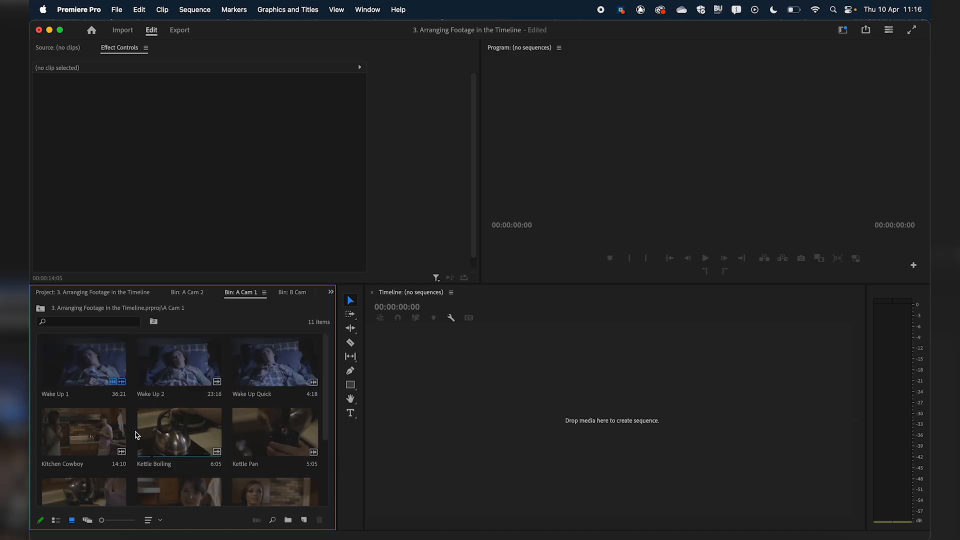
scroll(134, 433, "down", 3)
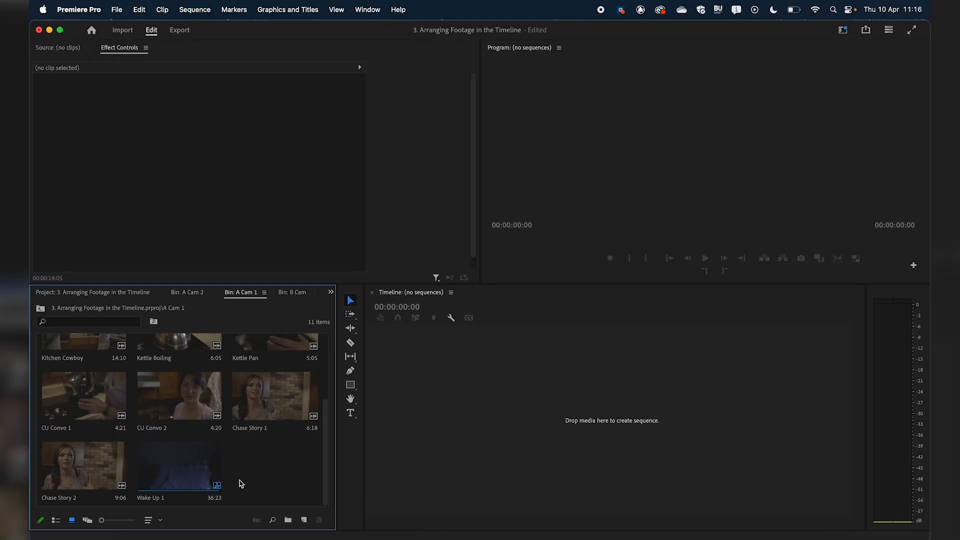
scroll(617, 368, "up", 5)
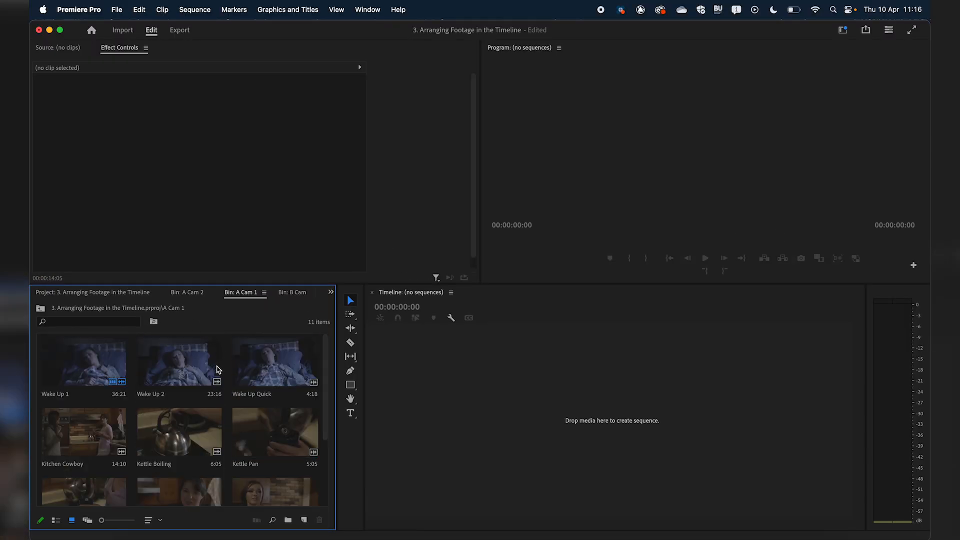
scroll(260, 460, "down", 3)
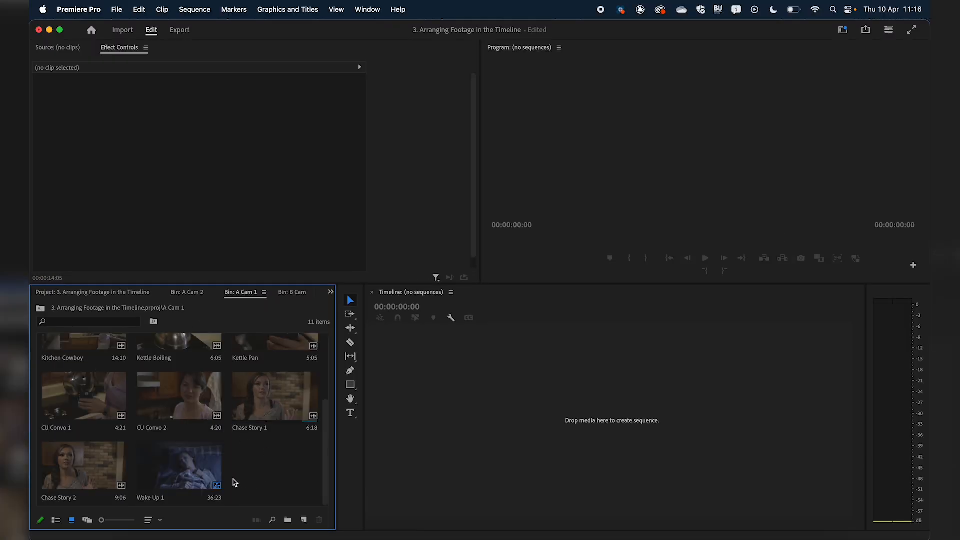
left_click(215, 478)
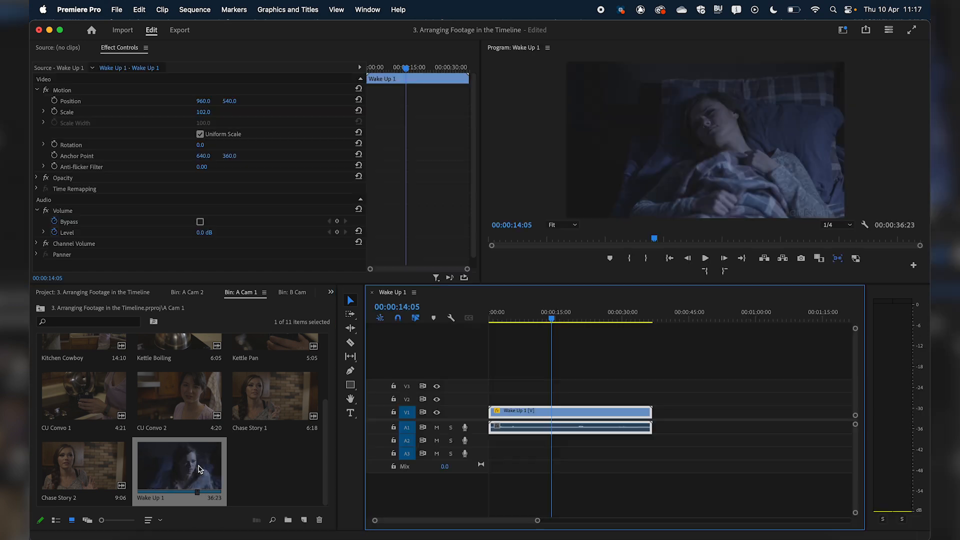
left_click_drag(539, 317, 520, 328)
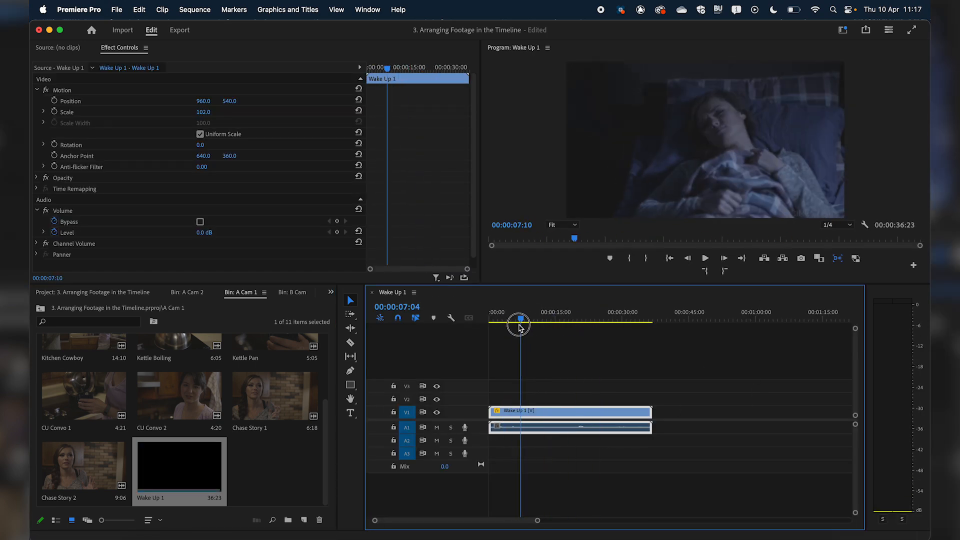
Close the Wake Up 1 sequence and delete it from the A Cam 1 bin
left_click(371, 292)
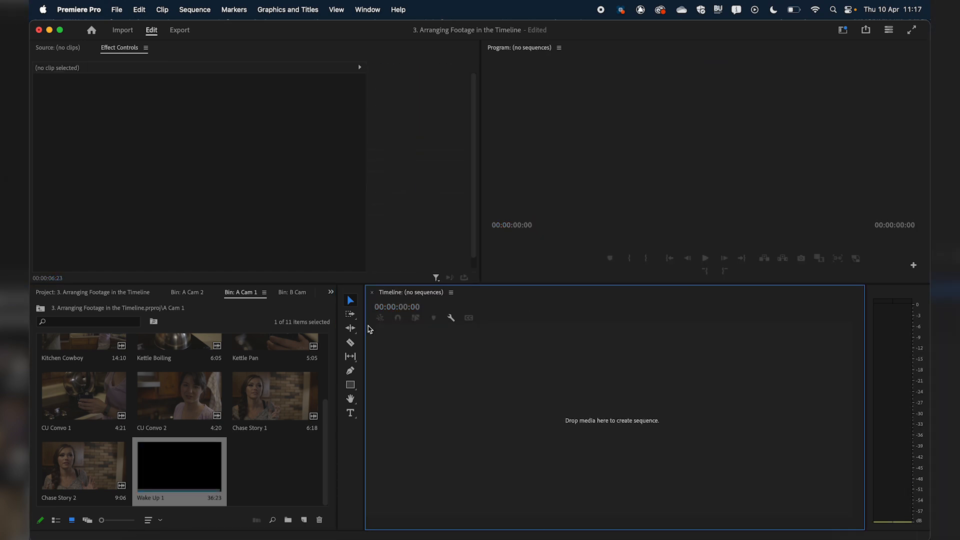
left_click(200, 473)
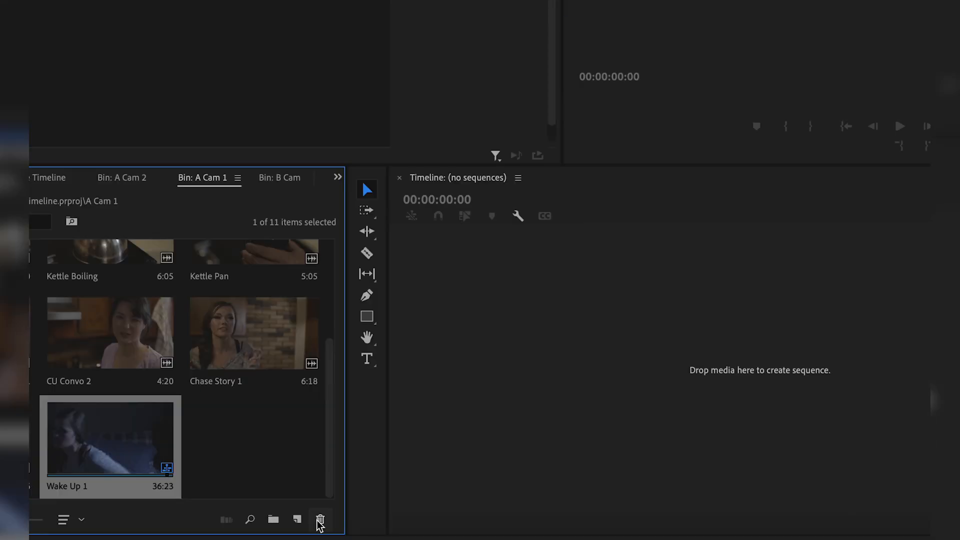
left_click(320, 520)
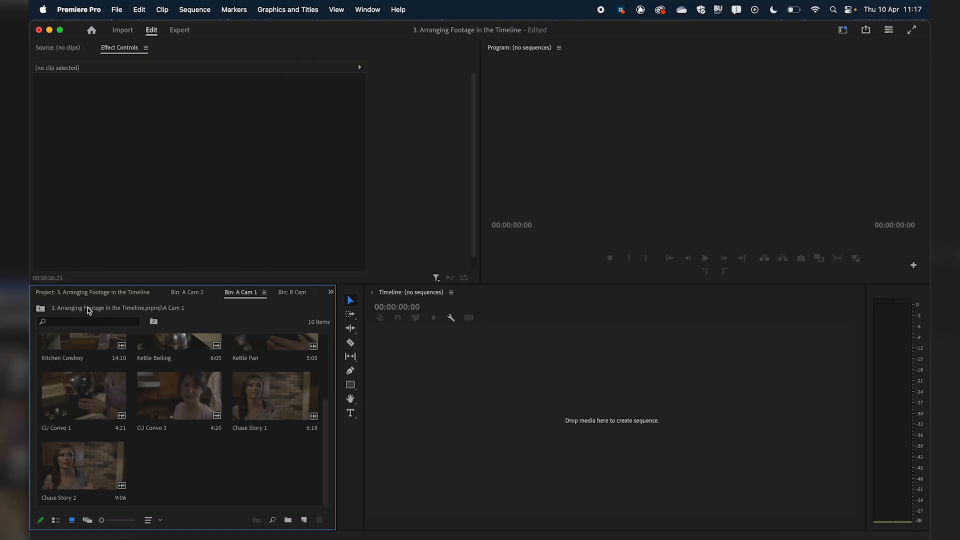
Open the Sequences bin from the project's top level and start a new sequence in it
left_click(88, 292)
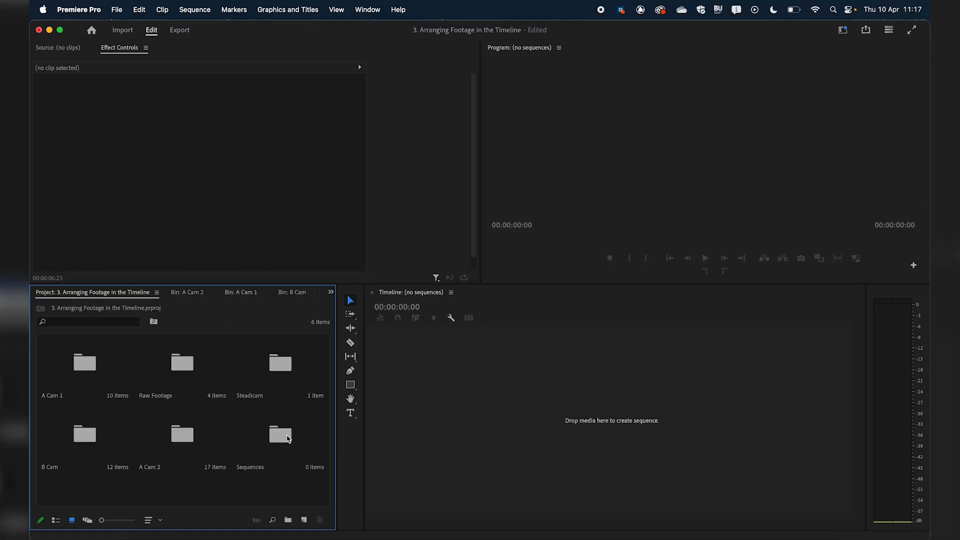
double_click(280, 436)
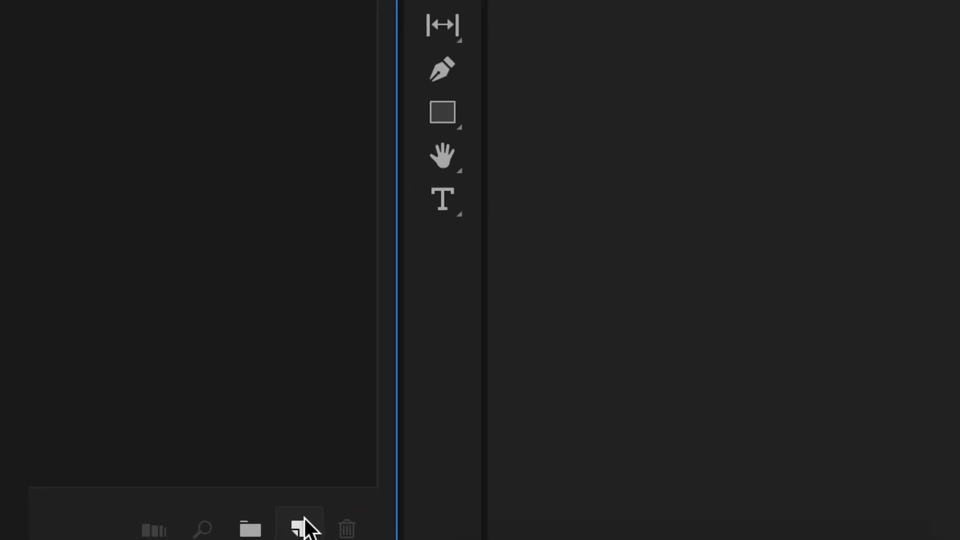
left_click(300, 529)
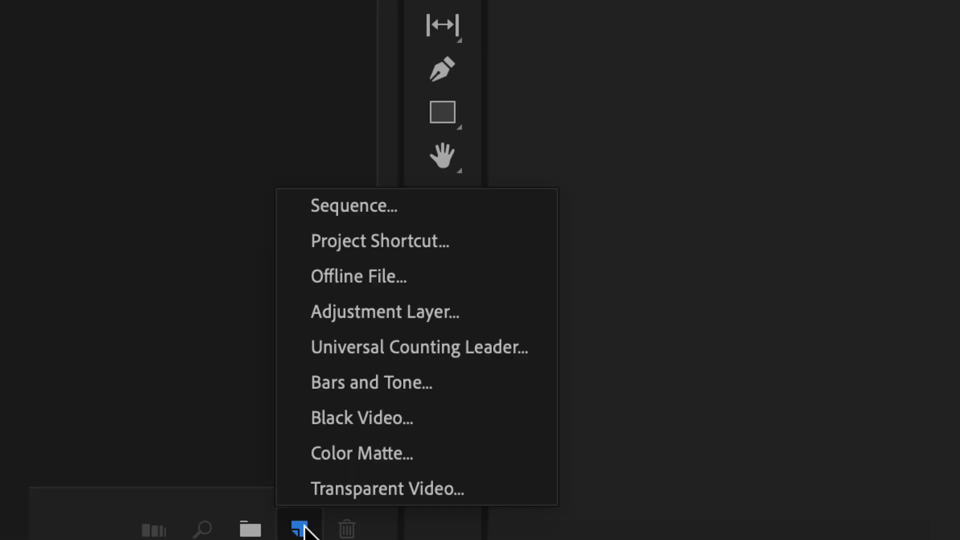
left_click(350, 212)
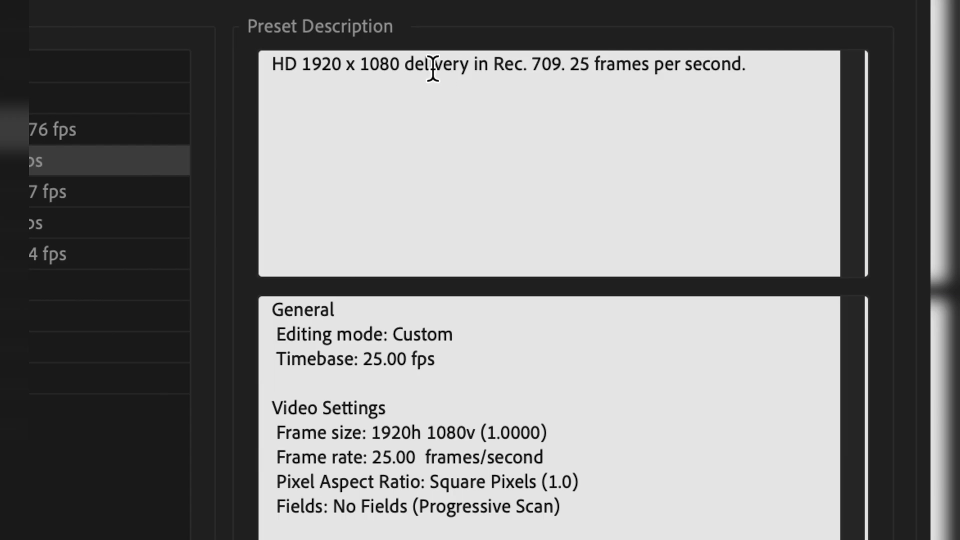
Review the description of the HD 1080p 25 fps preset and look through the Broadcast presets
triple_click(841, 66)
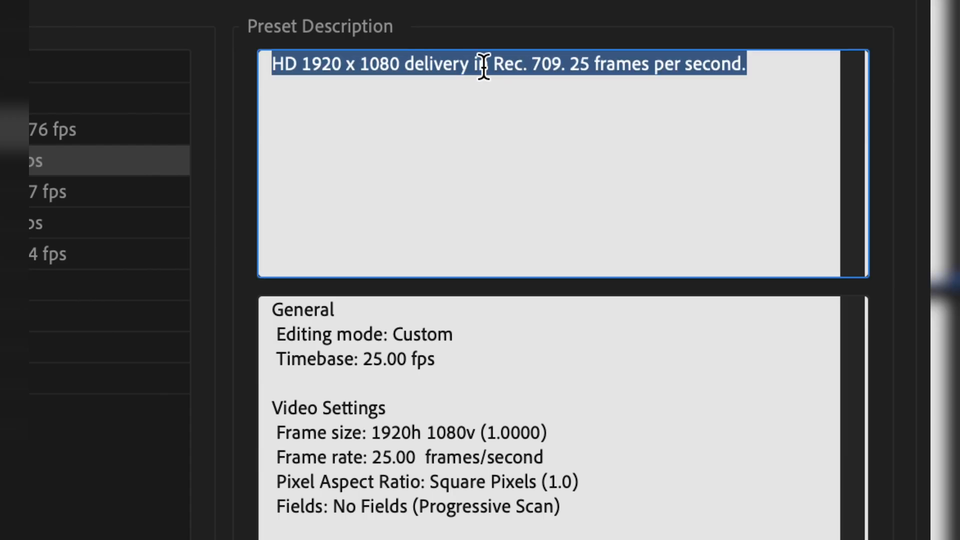
left_click(488, 141)
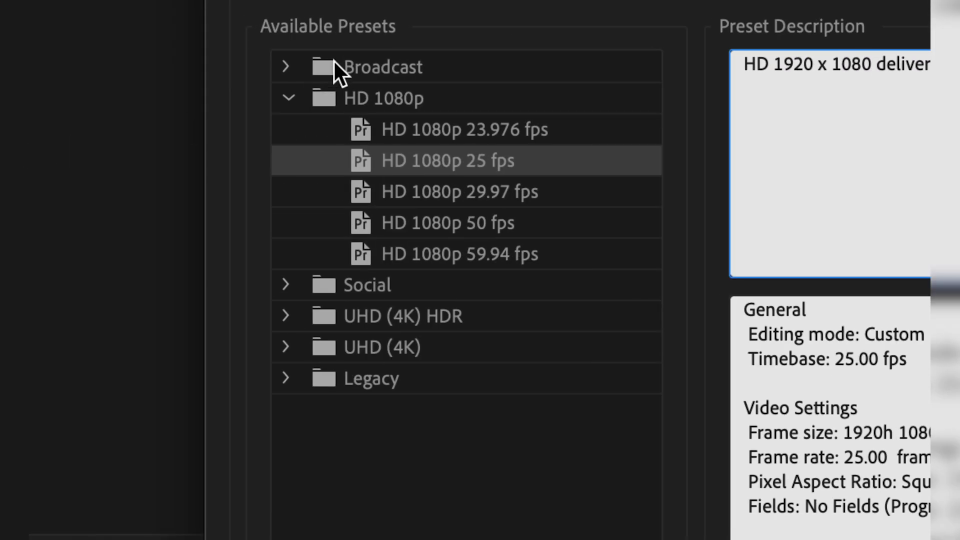
left_click(287, 64)
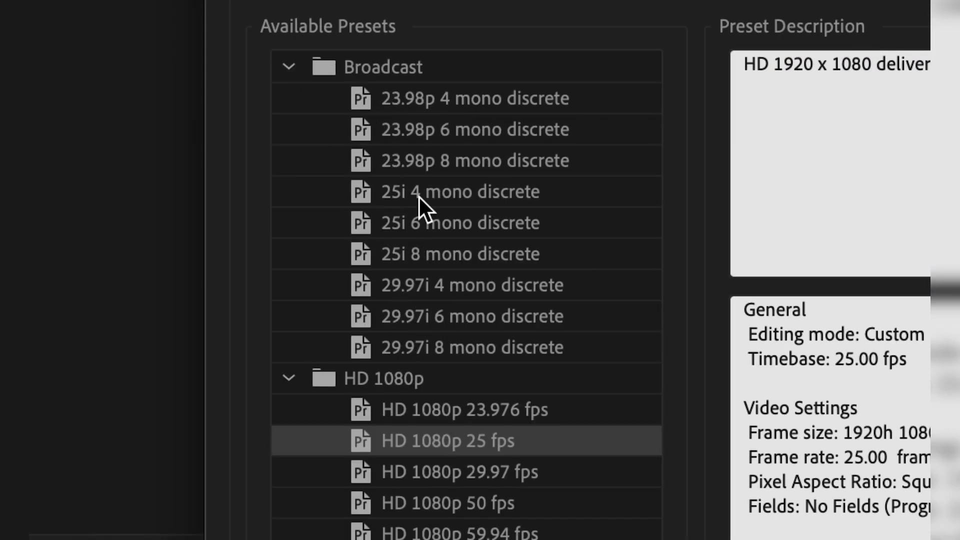
left_click(288, 66)
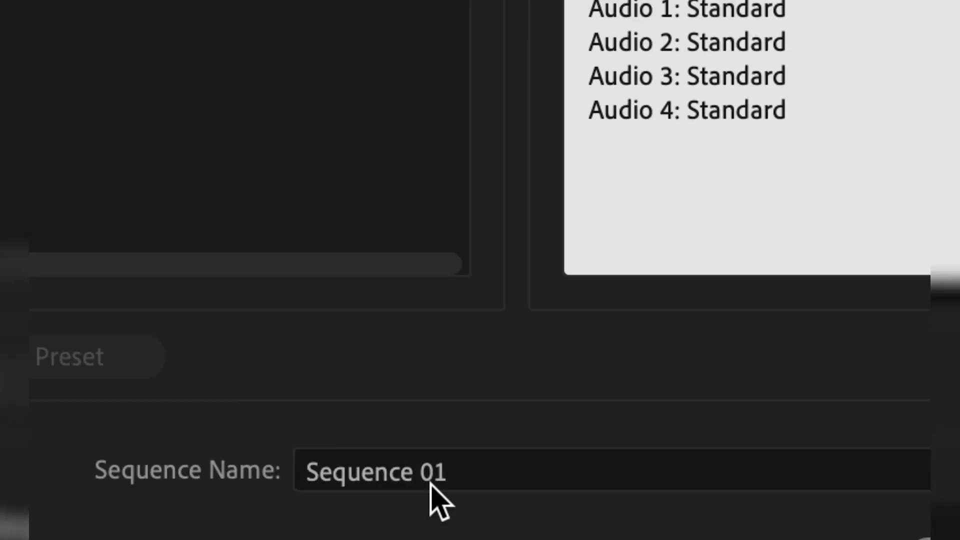
Name the new sequence V1 and create it with the HD 1080p 25 fps preset
left_click(380, 511)
triple_click(469, 470)
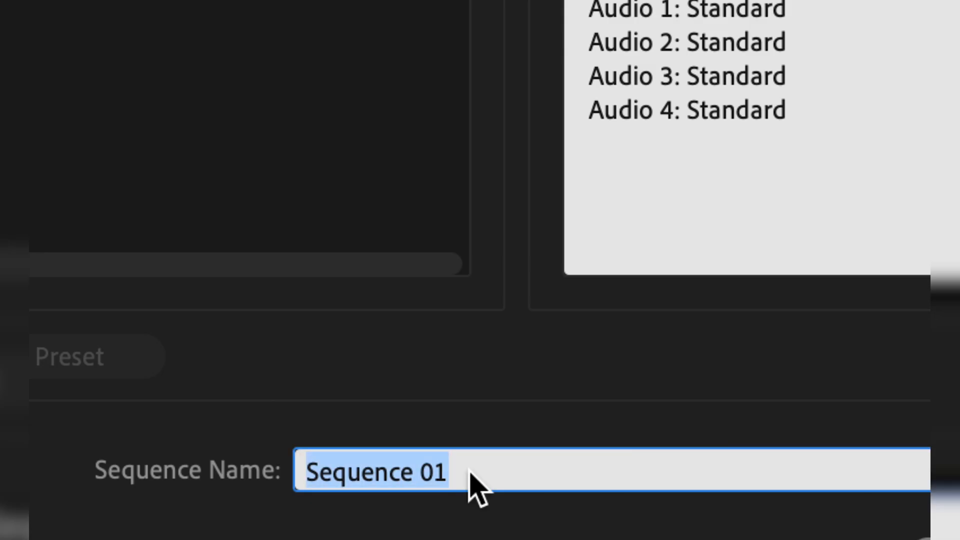
type("V1")
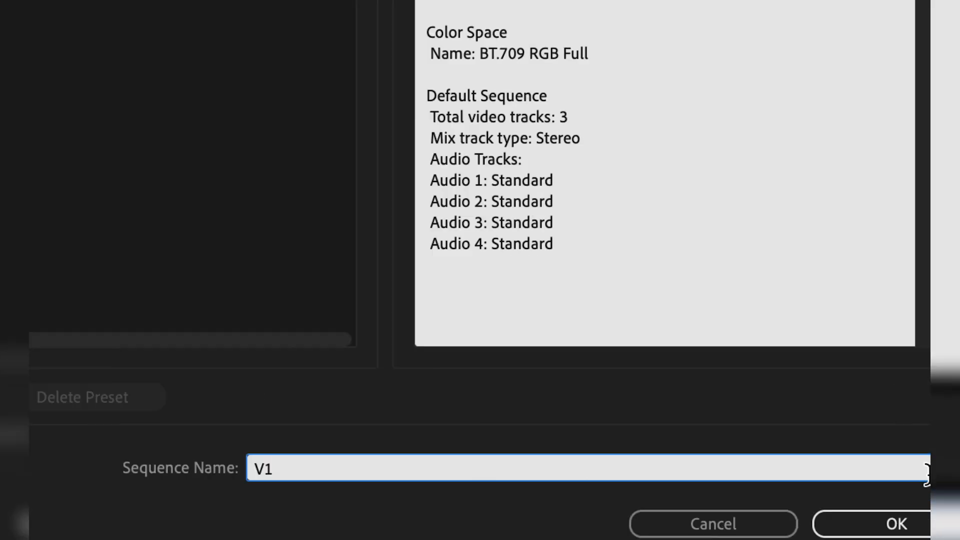
left_click(740, 520)
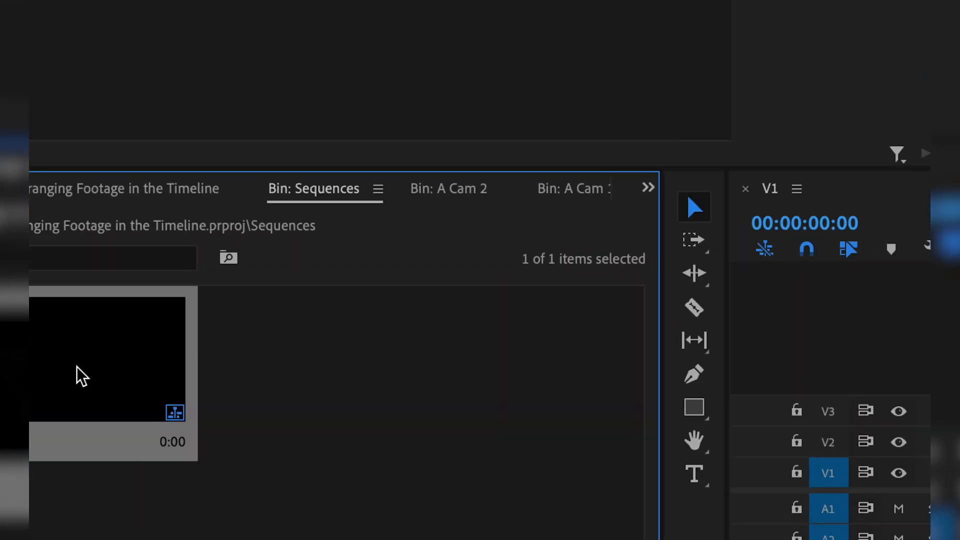
Deselect the V1 sequence, return to the project's top level and select the Raw Footage bin
mouse_move(216, 365)
left_mouse_down()
mouse_move(233, 190)
mouse_move(220, 344)
mouse_move(515, 171)
mouse_move(416, 188)
mouse_move(223, 356)
mouse_move(227, 364)
left_mouse_up()
left_click(377, 347)
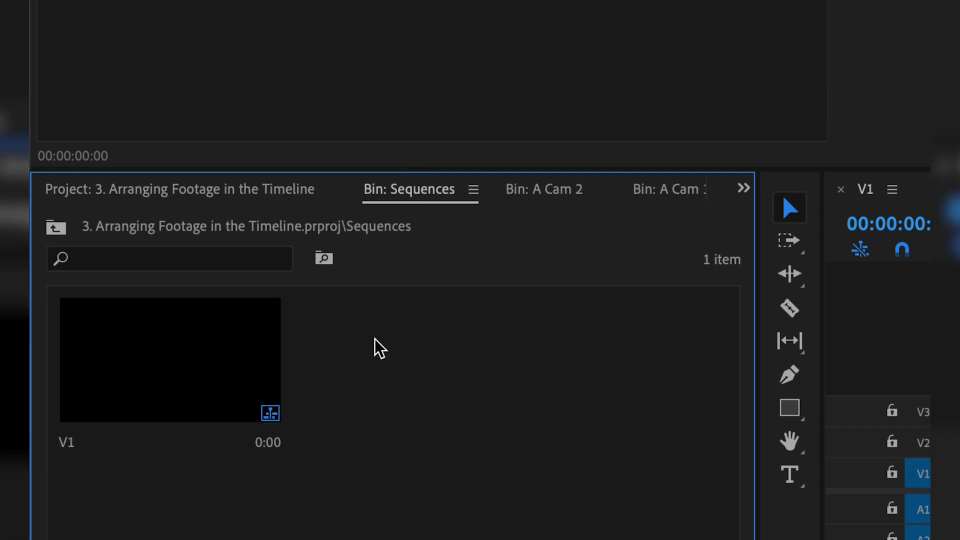
left_click(252, 190)
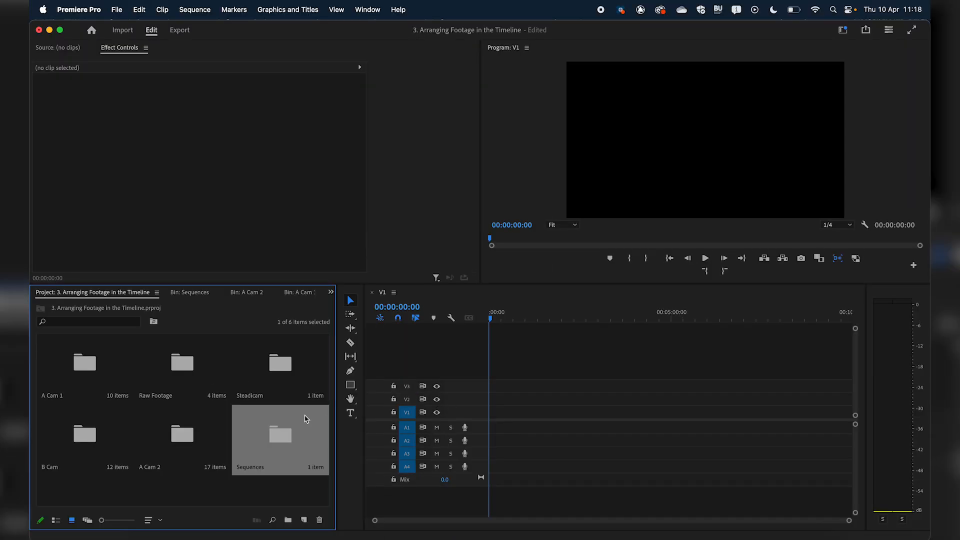
left_click(187, 361)
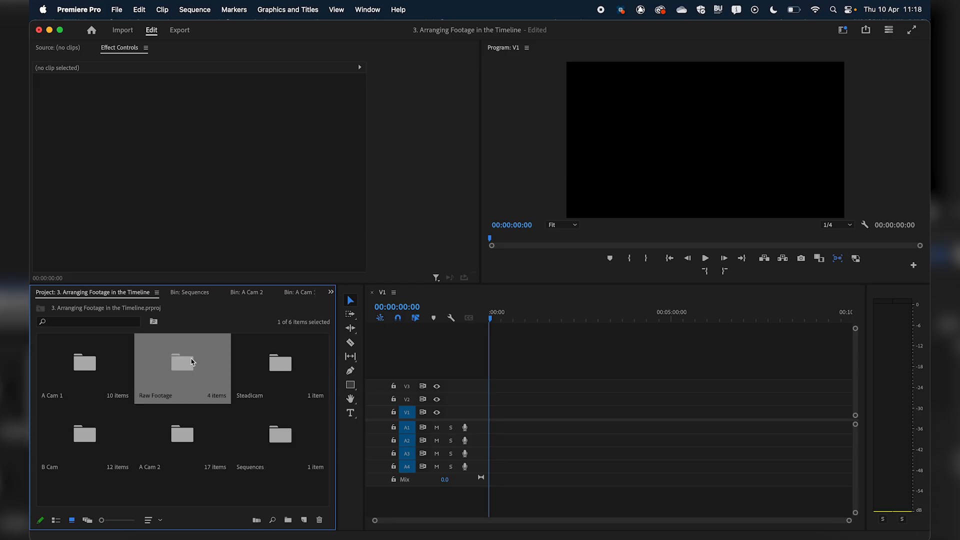